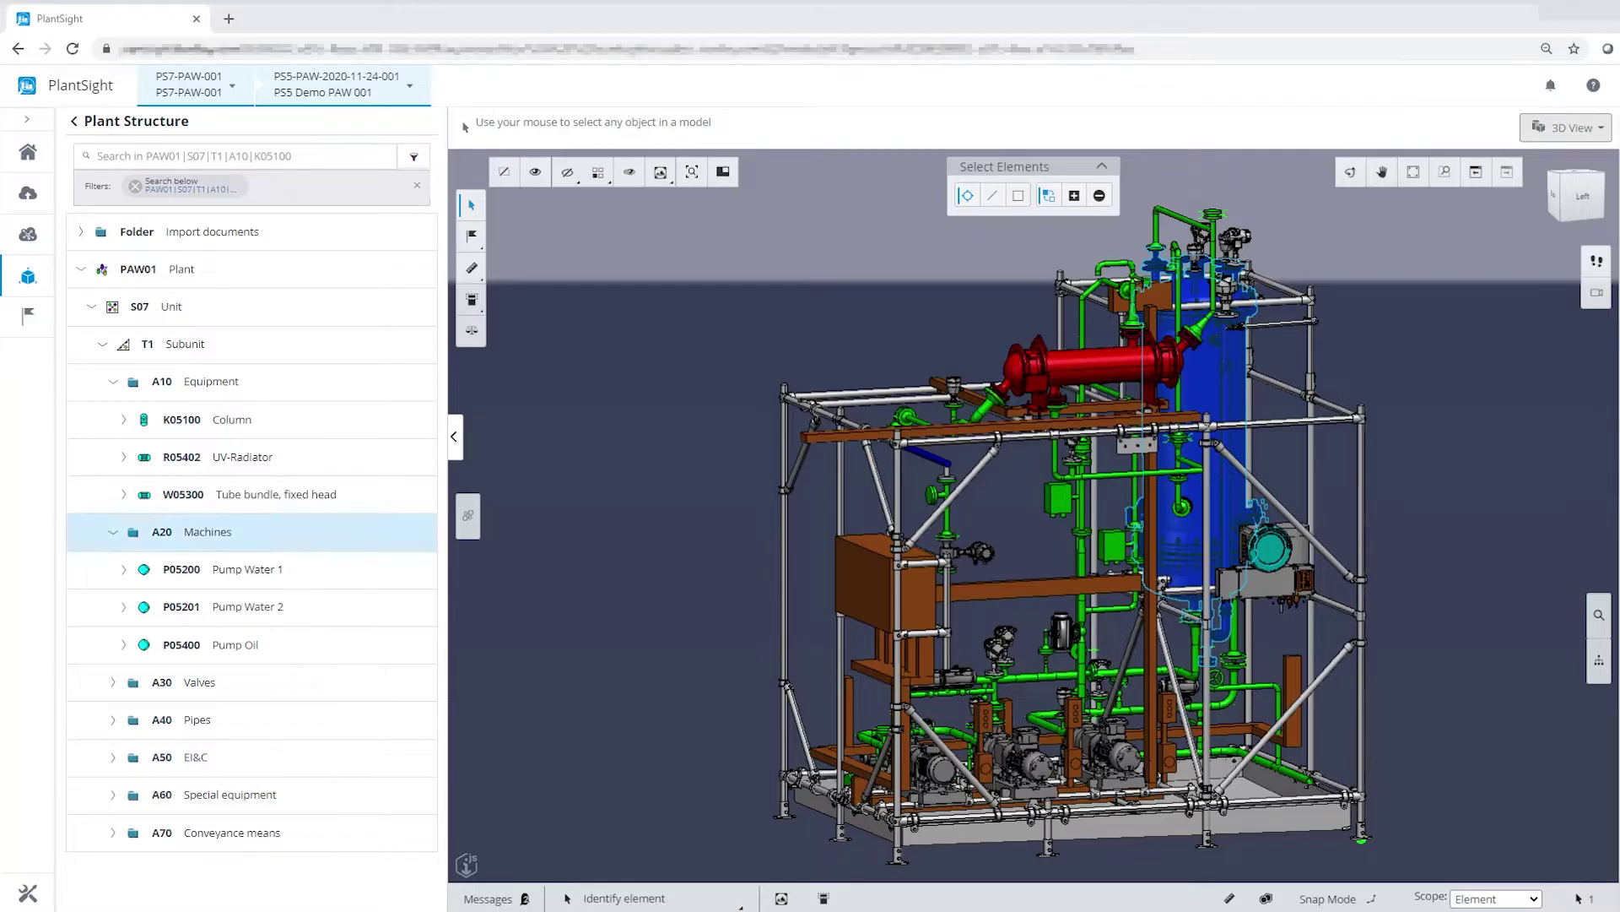
Locate Pump Water 1 (P05200) in the 3D model from the plant structure.
left_click(248, 607)
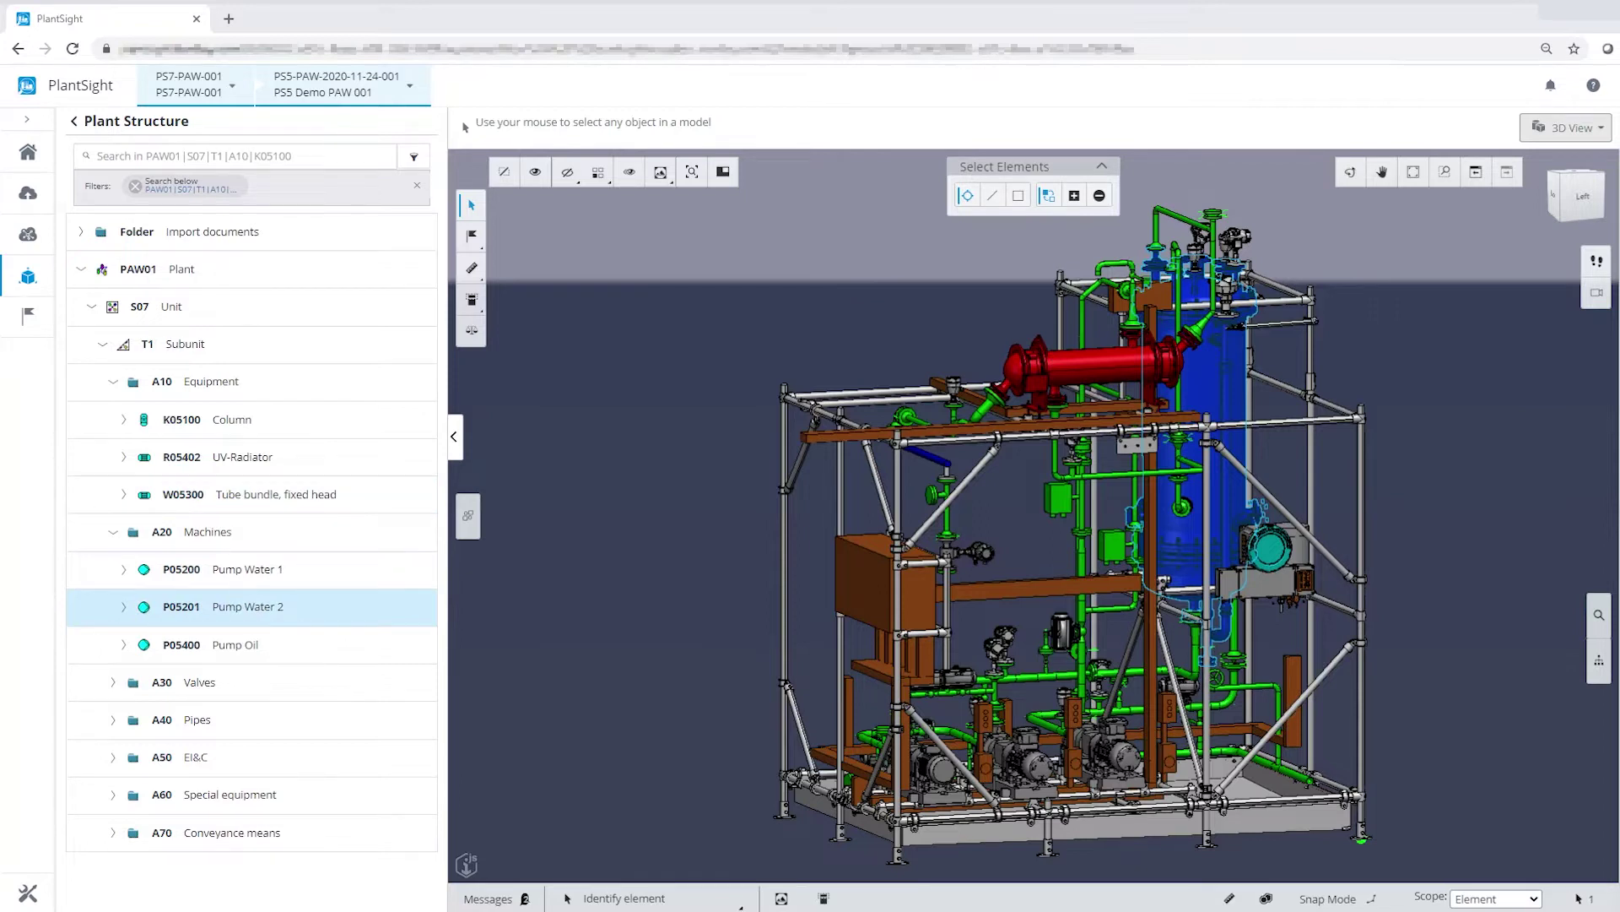
left_click(248, 568)
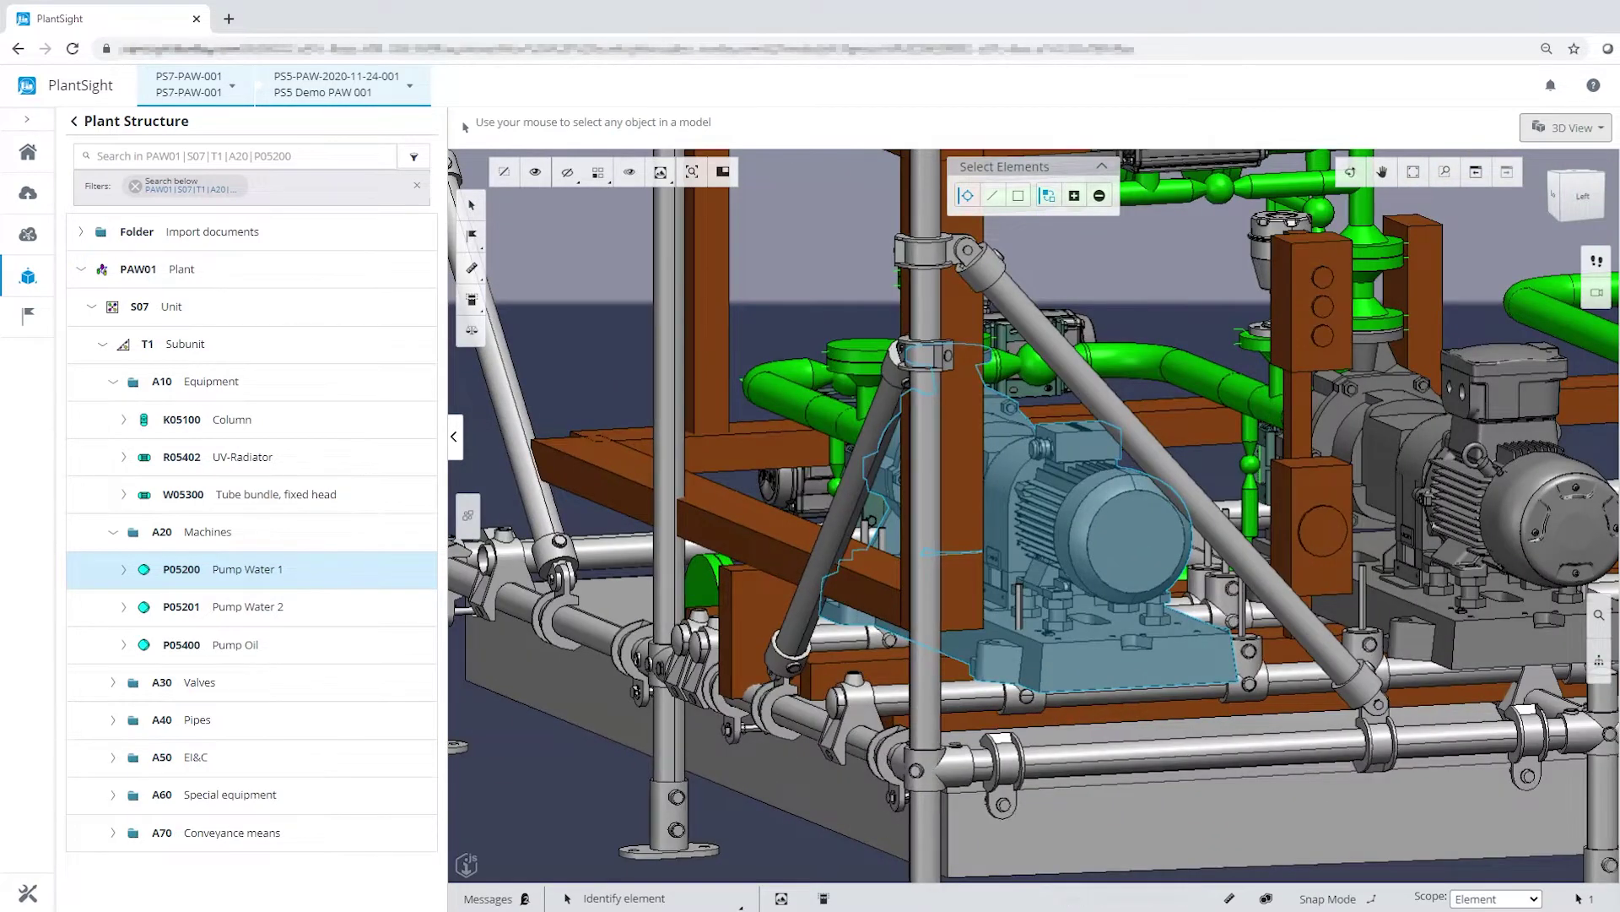
Open the 2D View alongside the model and locate Column K05100 in both the drawing and the 3D model.
left_click(723, 172)
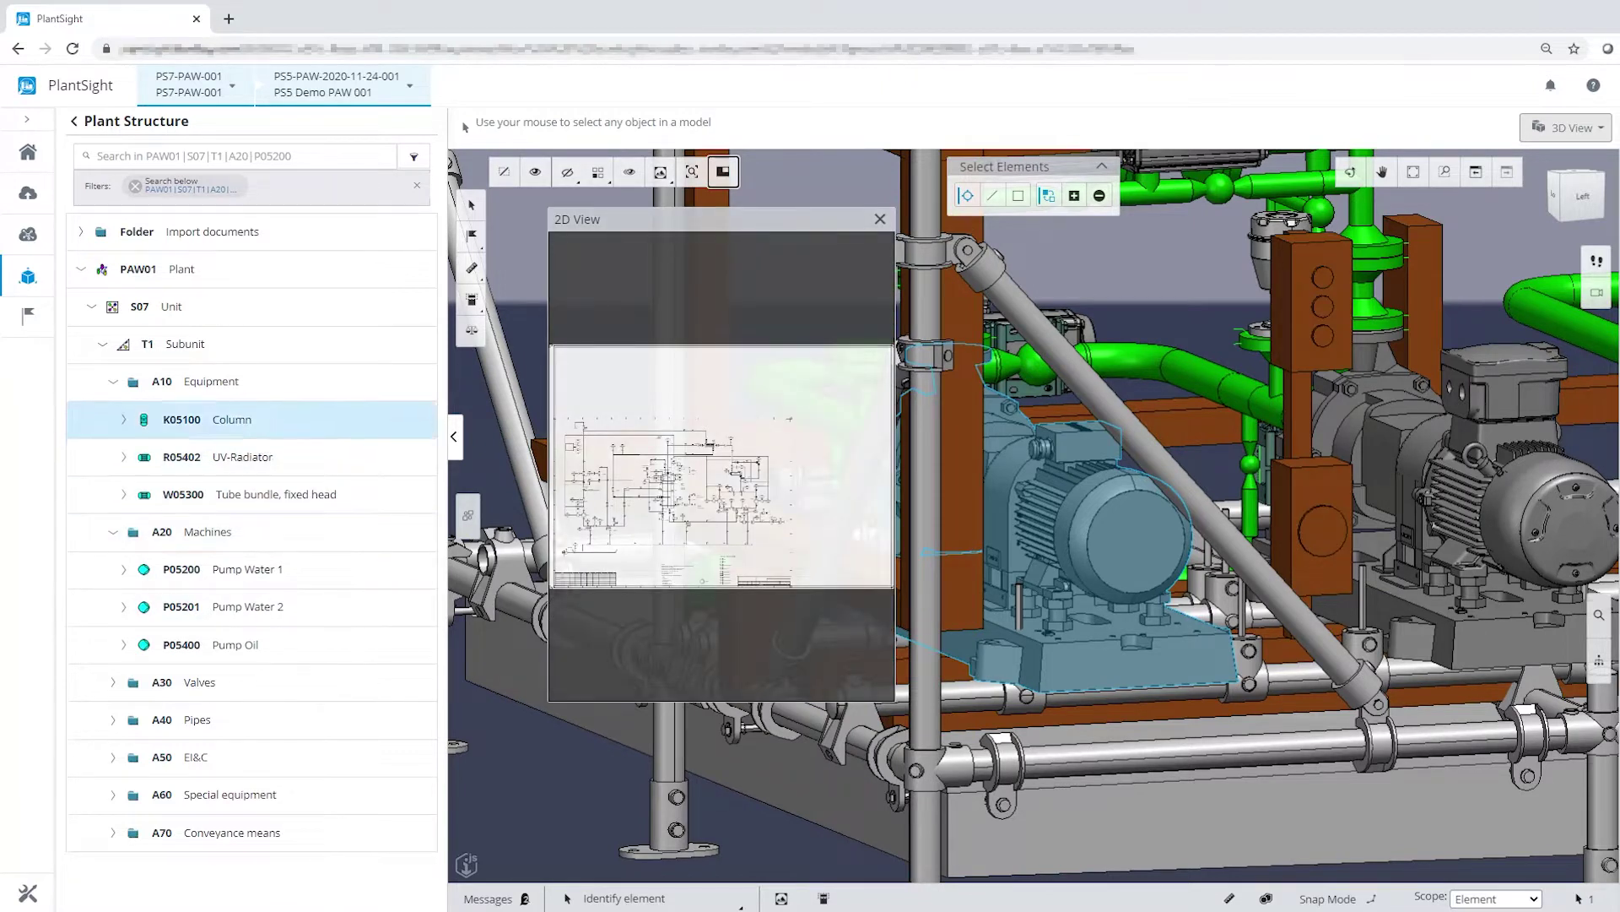
left_click(231, 420)
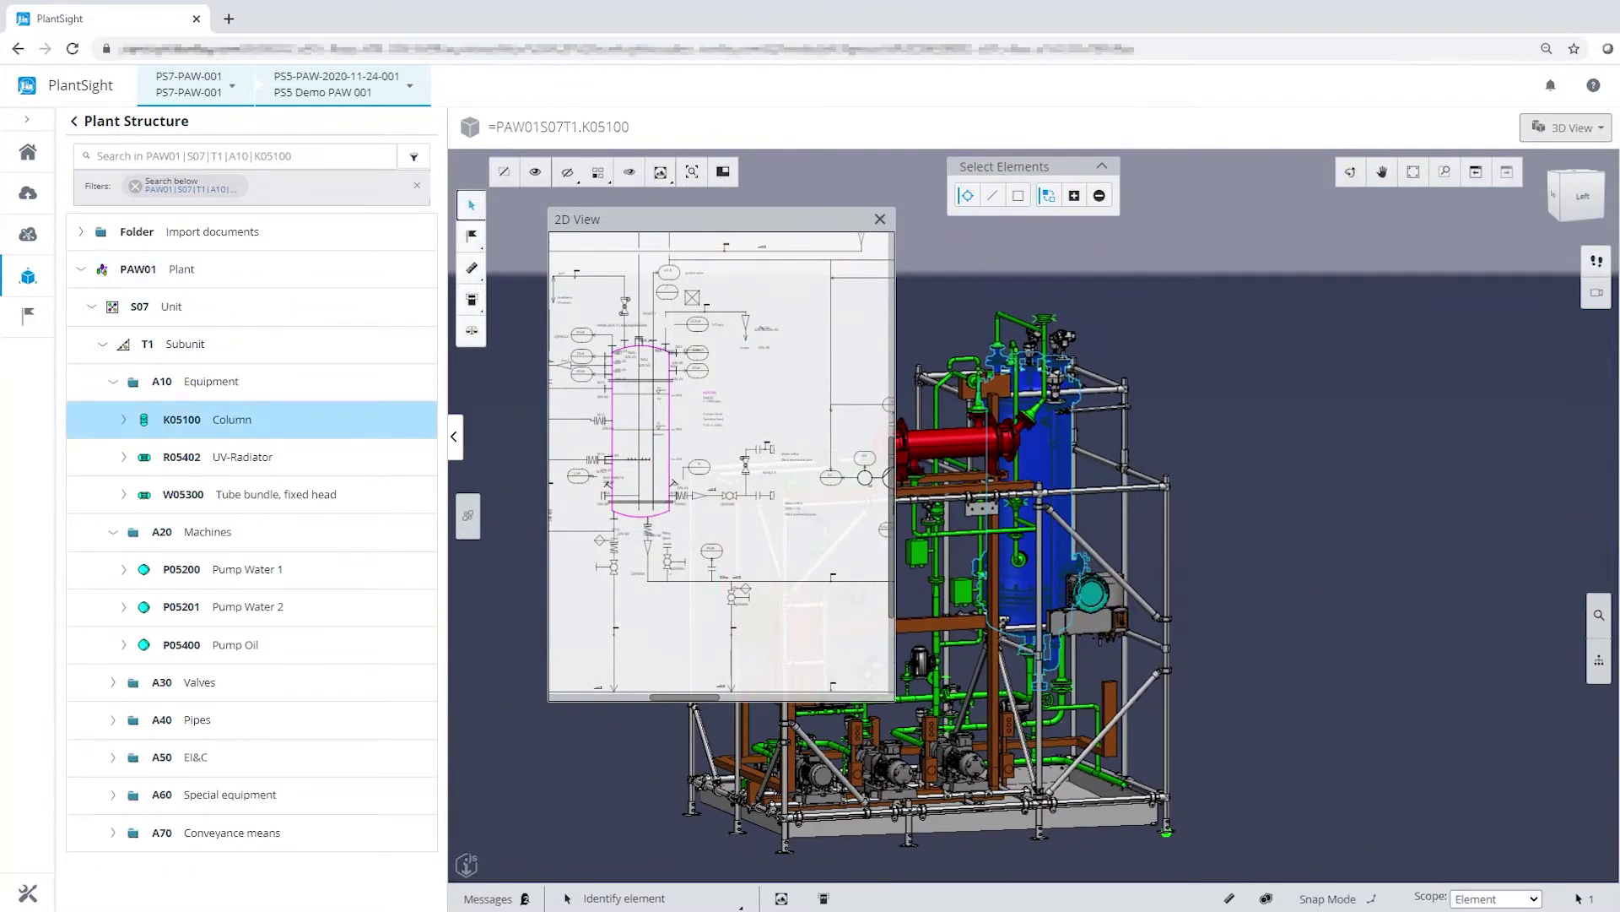
left_click_drag(928, 591, 1034, 591)
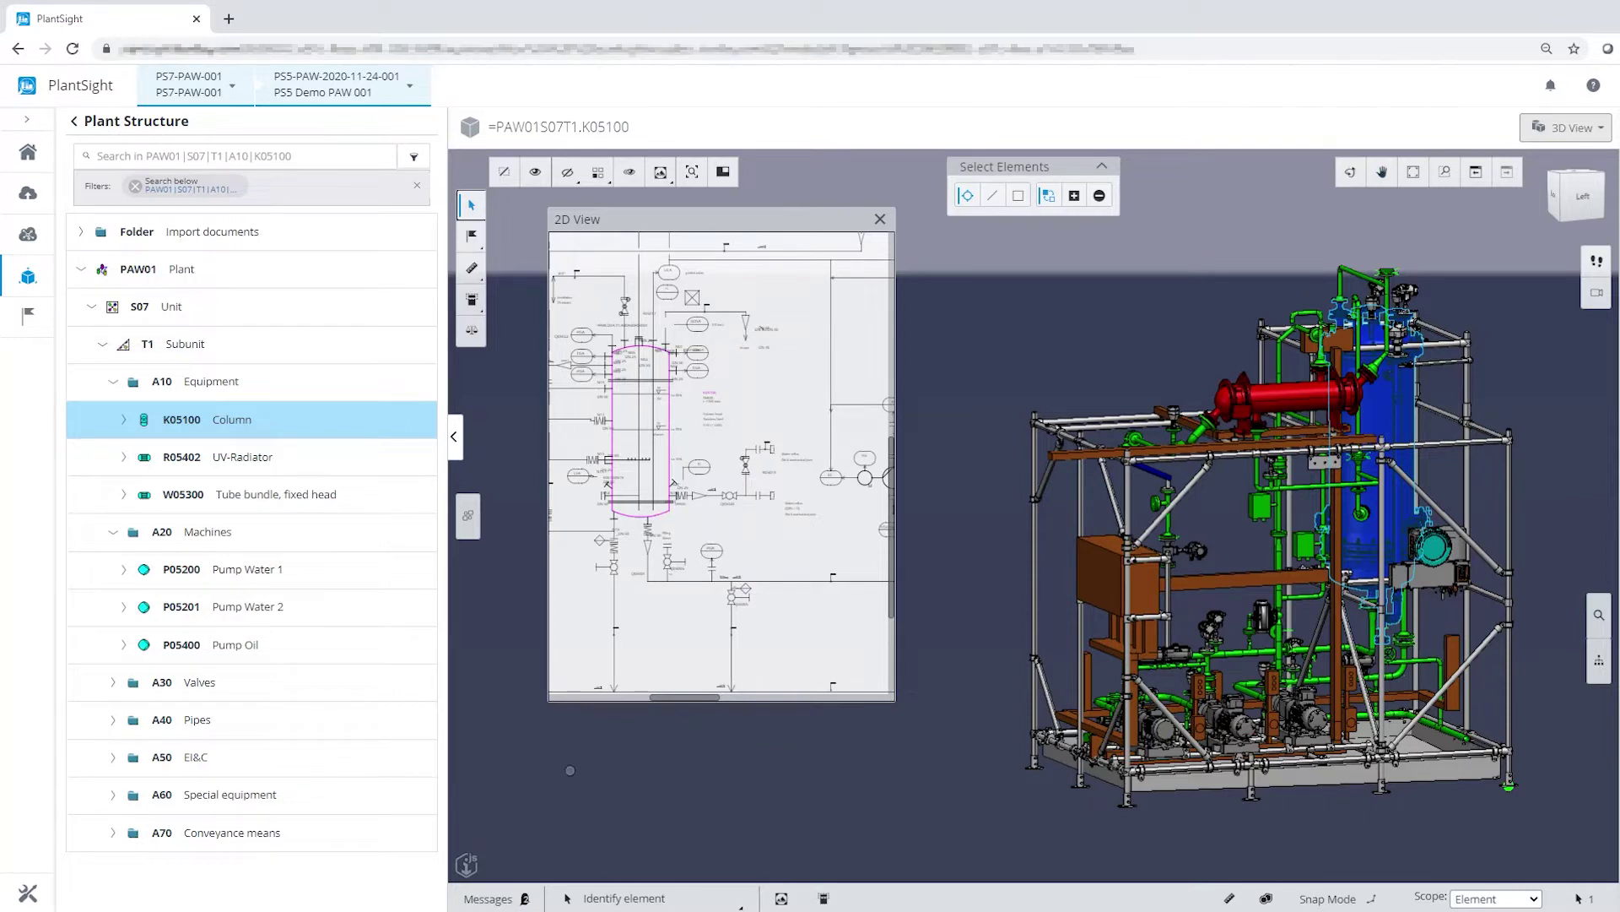
Locate Pump Water 1 (P05200) in both the 2D drawing and the 3D model, ending with the whole skid in view.
left_click(247, 569)
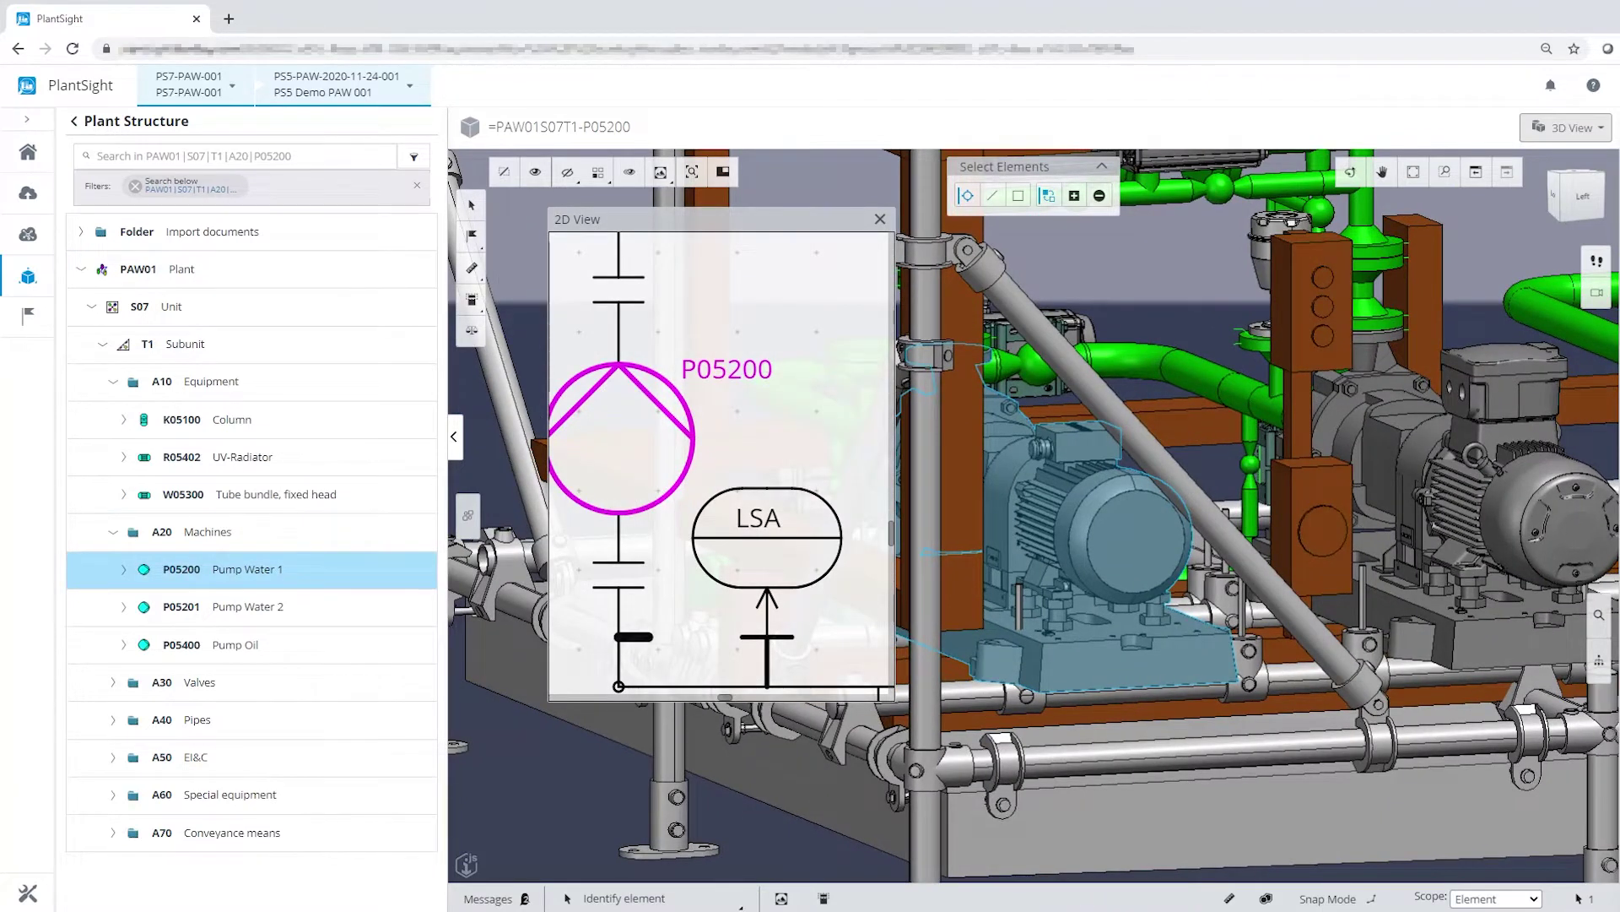
scroll(1113, 286, "down", 3)
scroll(1121, 300, "down", 3)
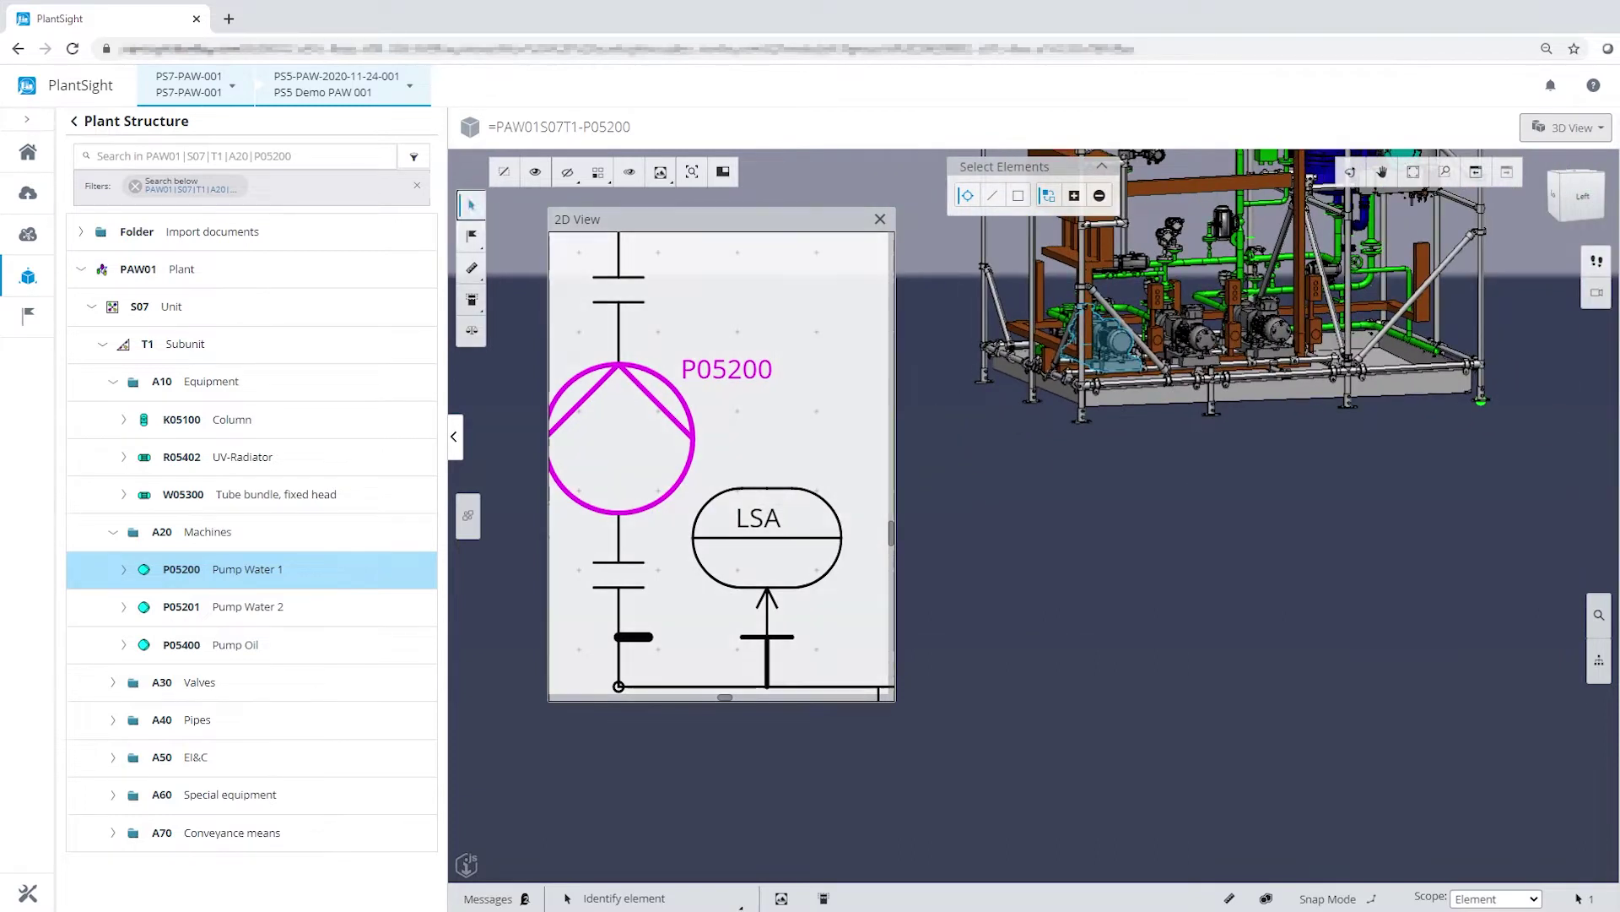
left_click_drag(1052, 560, 1009, 514)
left_click_drag(954, 410, 1054, 773)
left_click_drag(1051, 712, 959, 771)
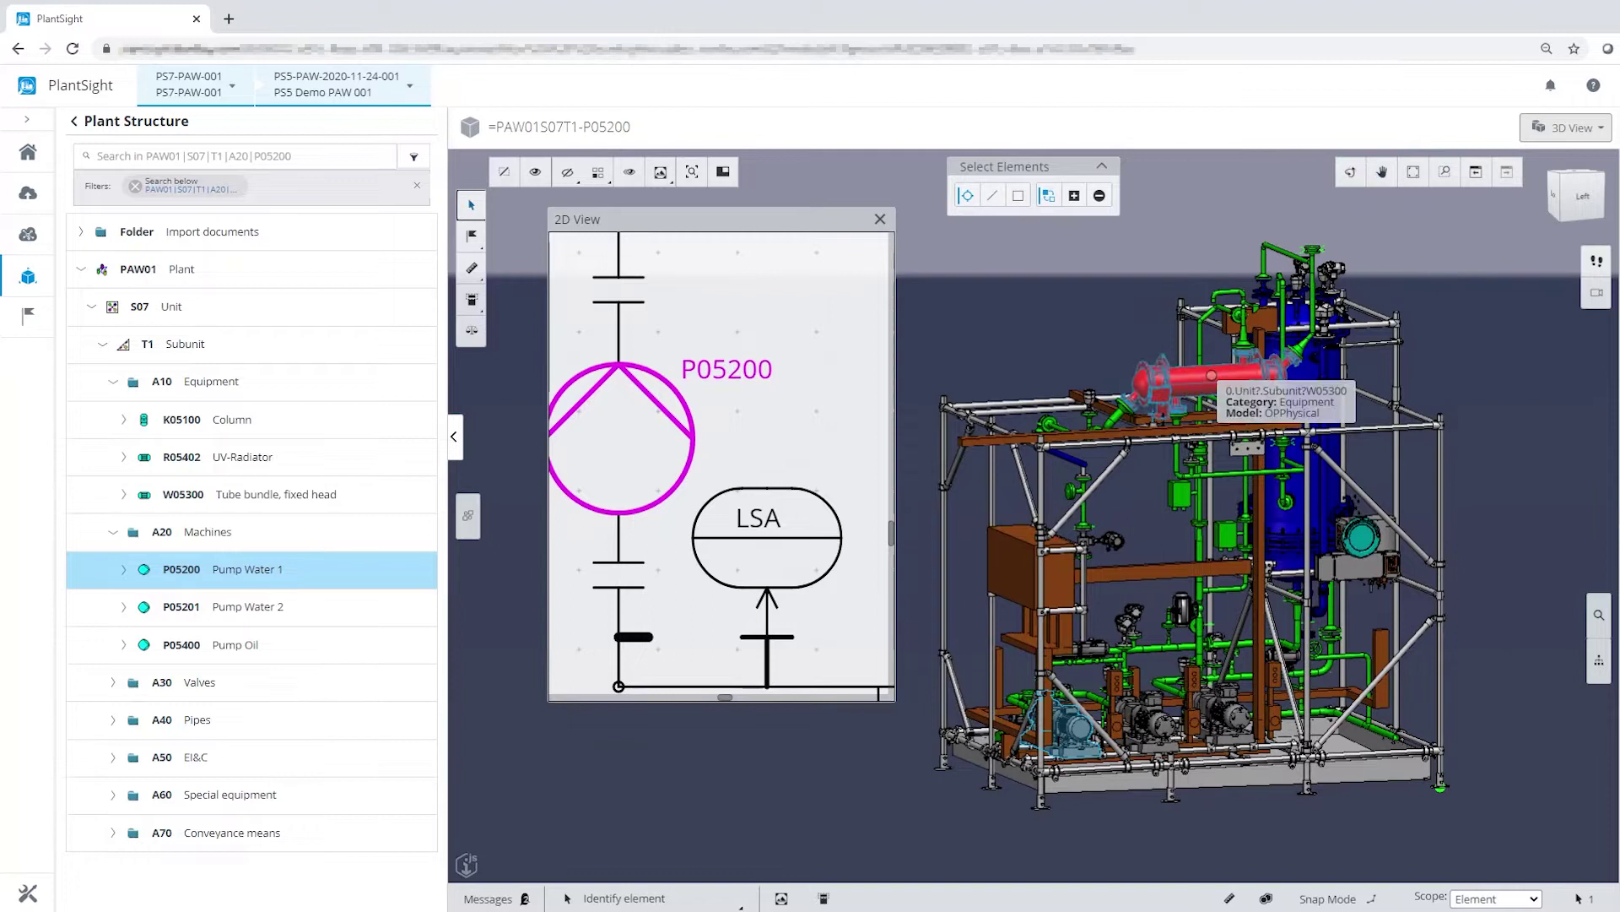
Select the red tube bundle W05300 in the 3D model and enlarge the 2D View to inspect its surroundings in the drawing.
left_click(1207, 378)
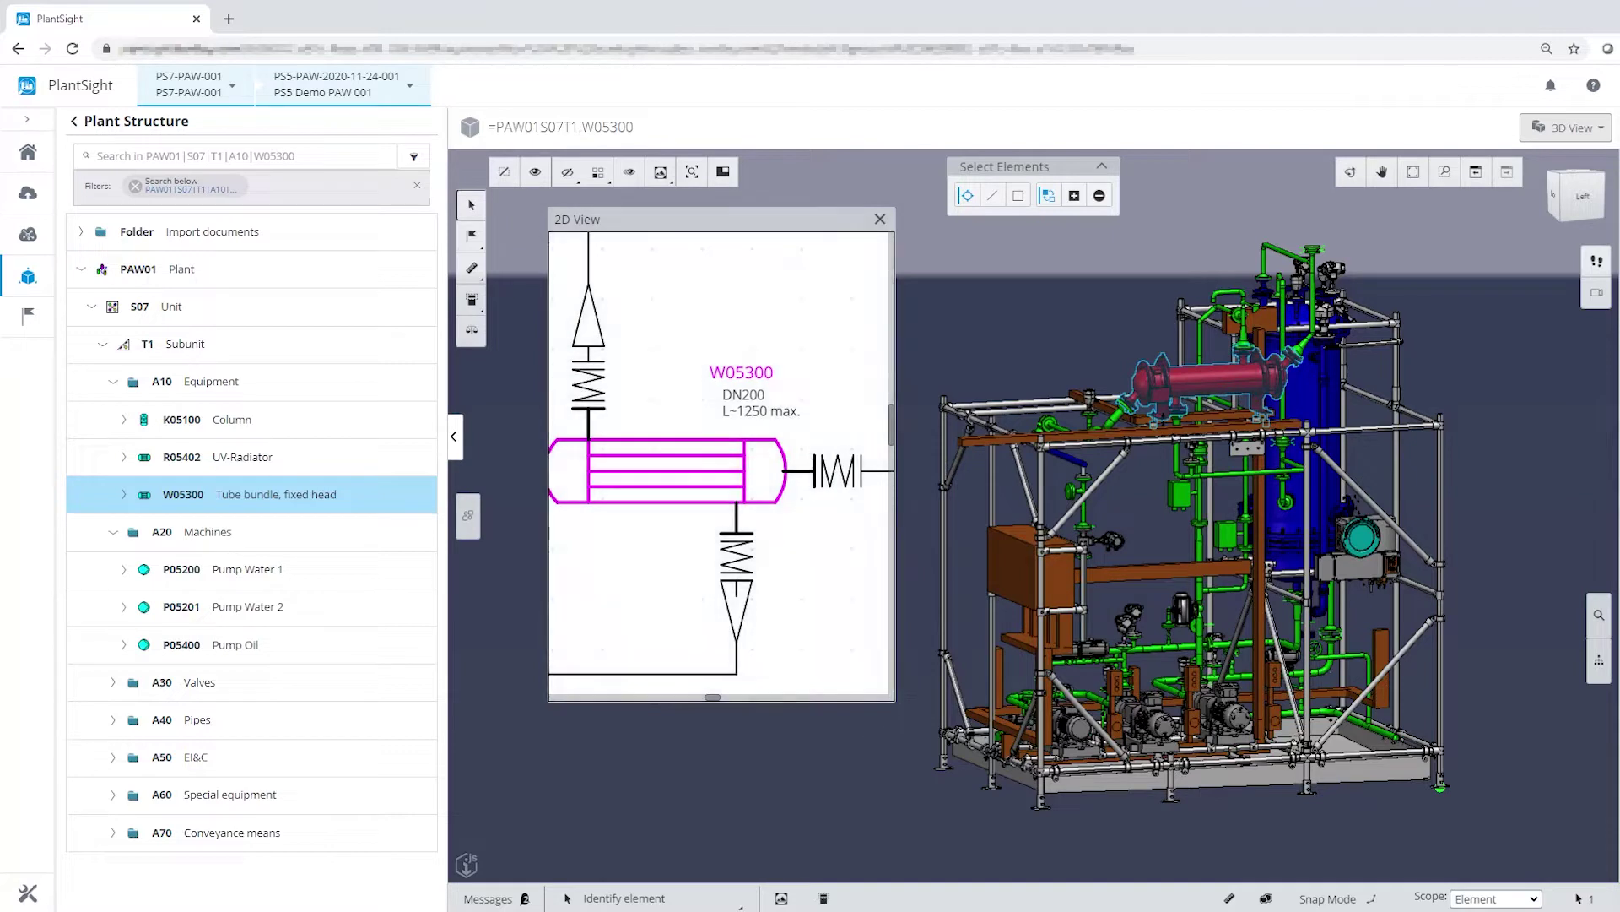
mouse_move(894, 699)
left_mouse_down()
mouse_move(935, 848)
mouse_move(931, 832)
left_mouse_up()
scroll(773, 530, "down", 3)
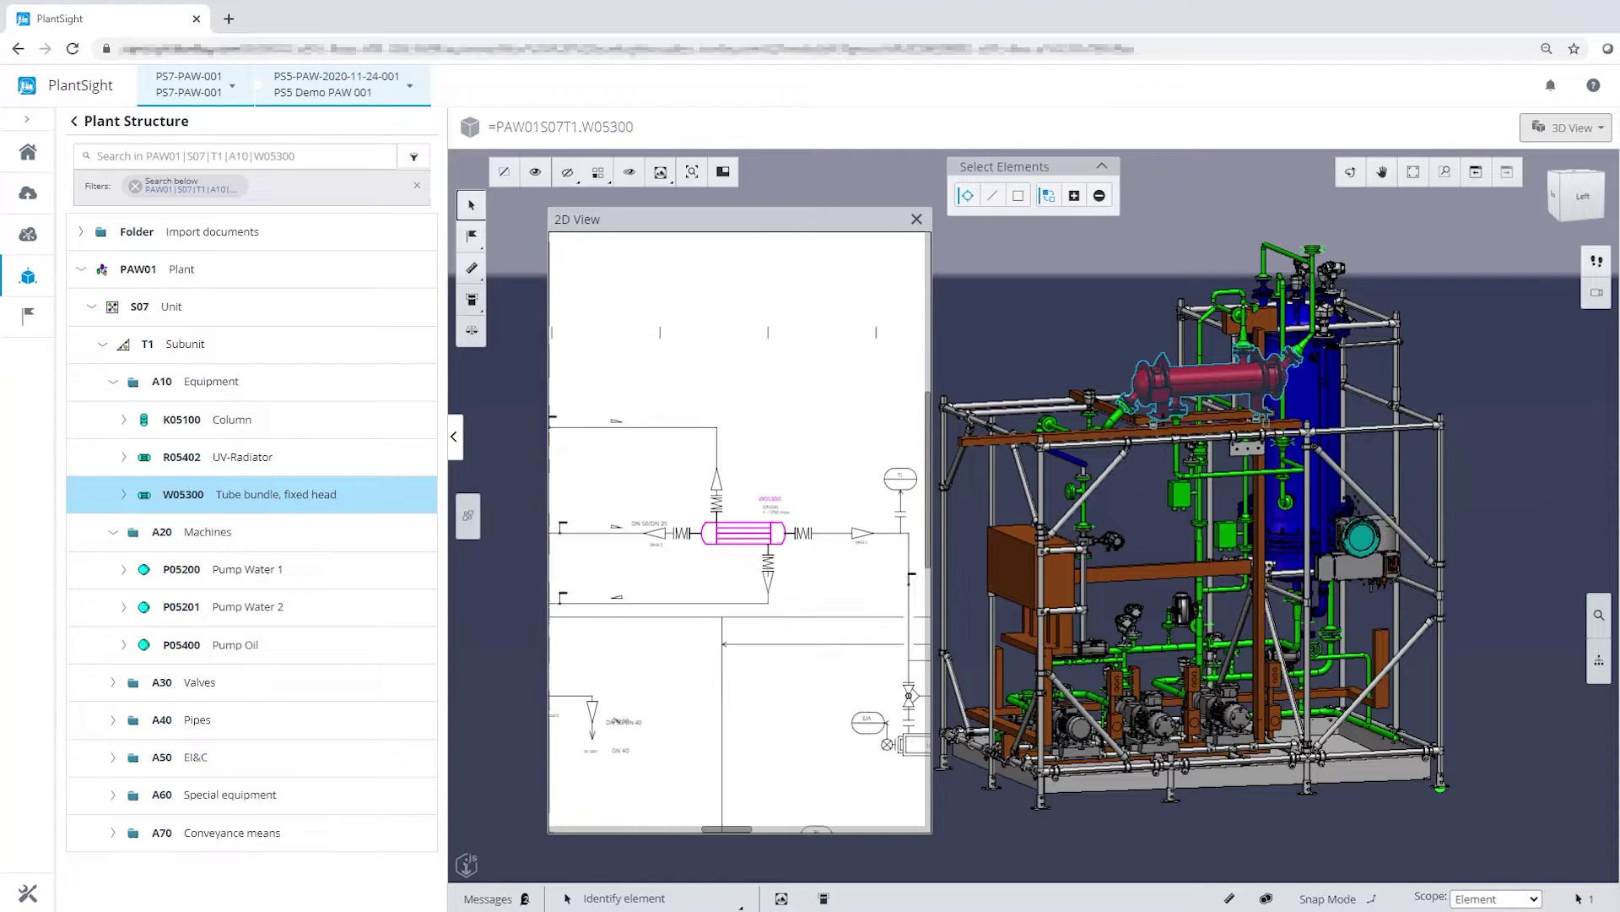
scroll(773, 509, "down", 2)
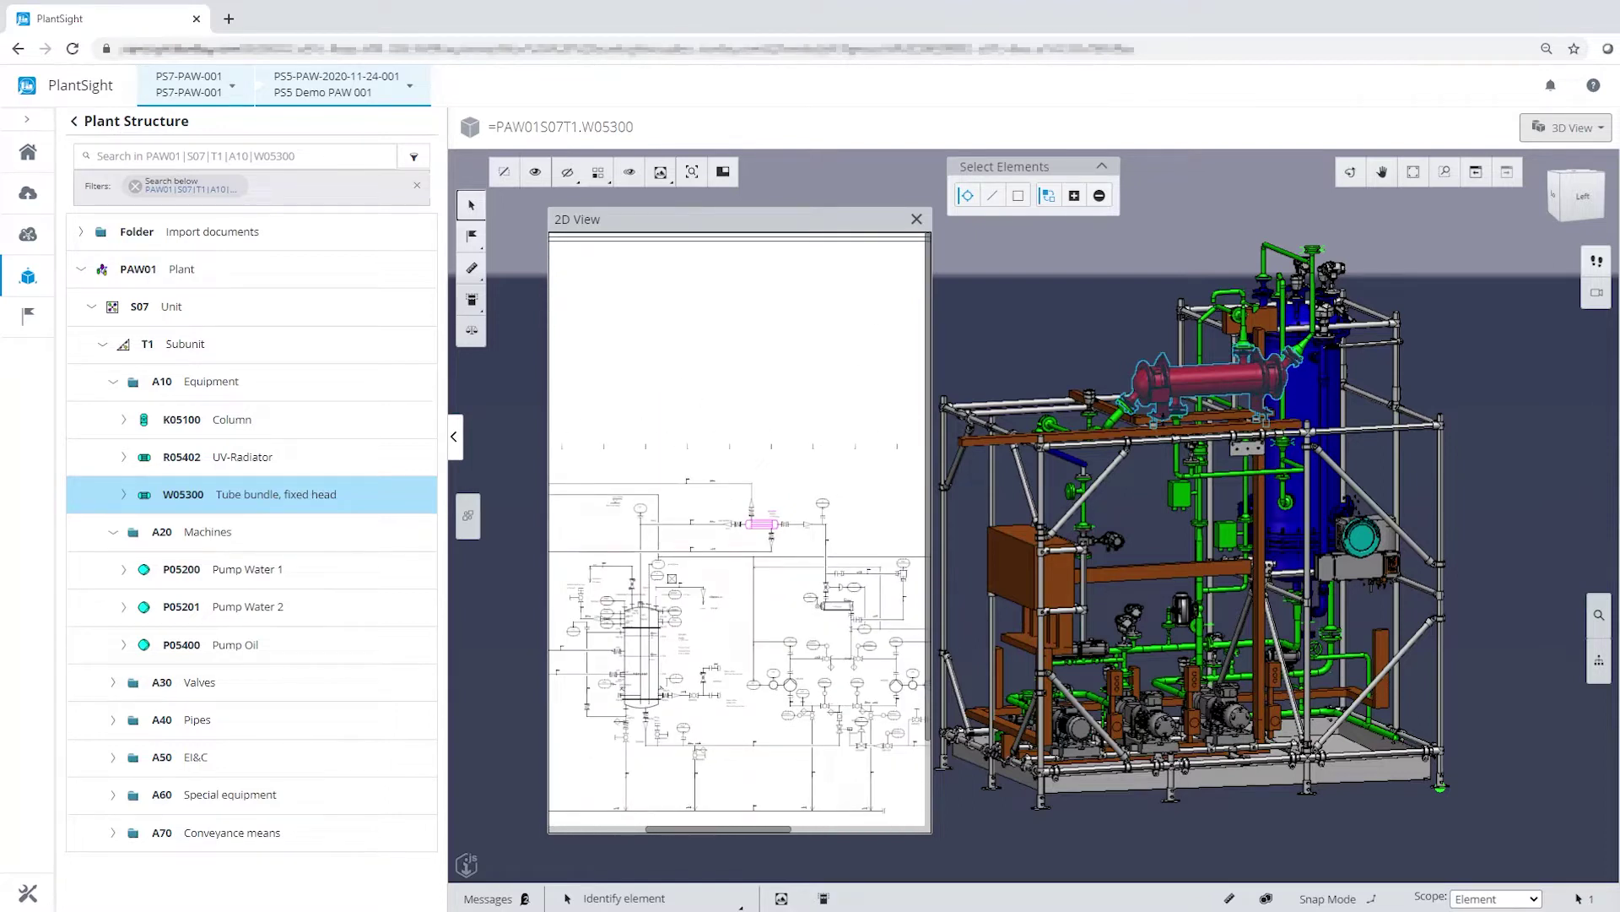
Select the UV-Radiator R05402 in the 2D drawing to locate it in the 3D model.
left_click(836, 605)
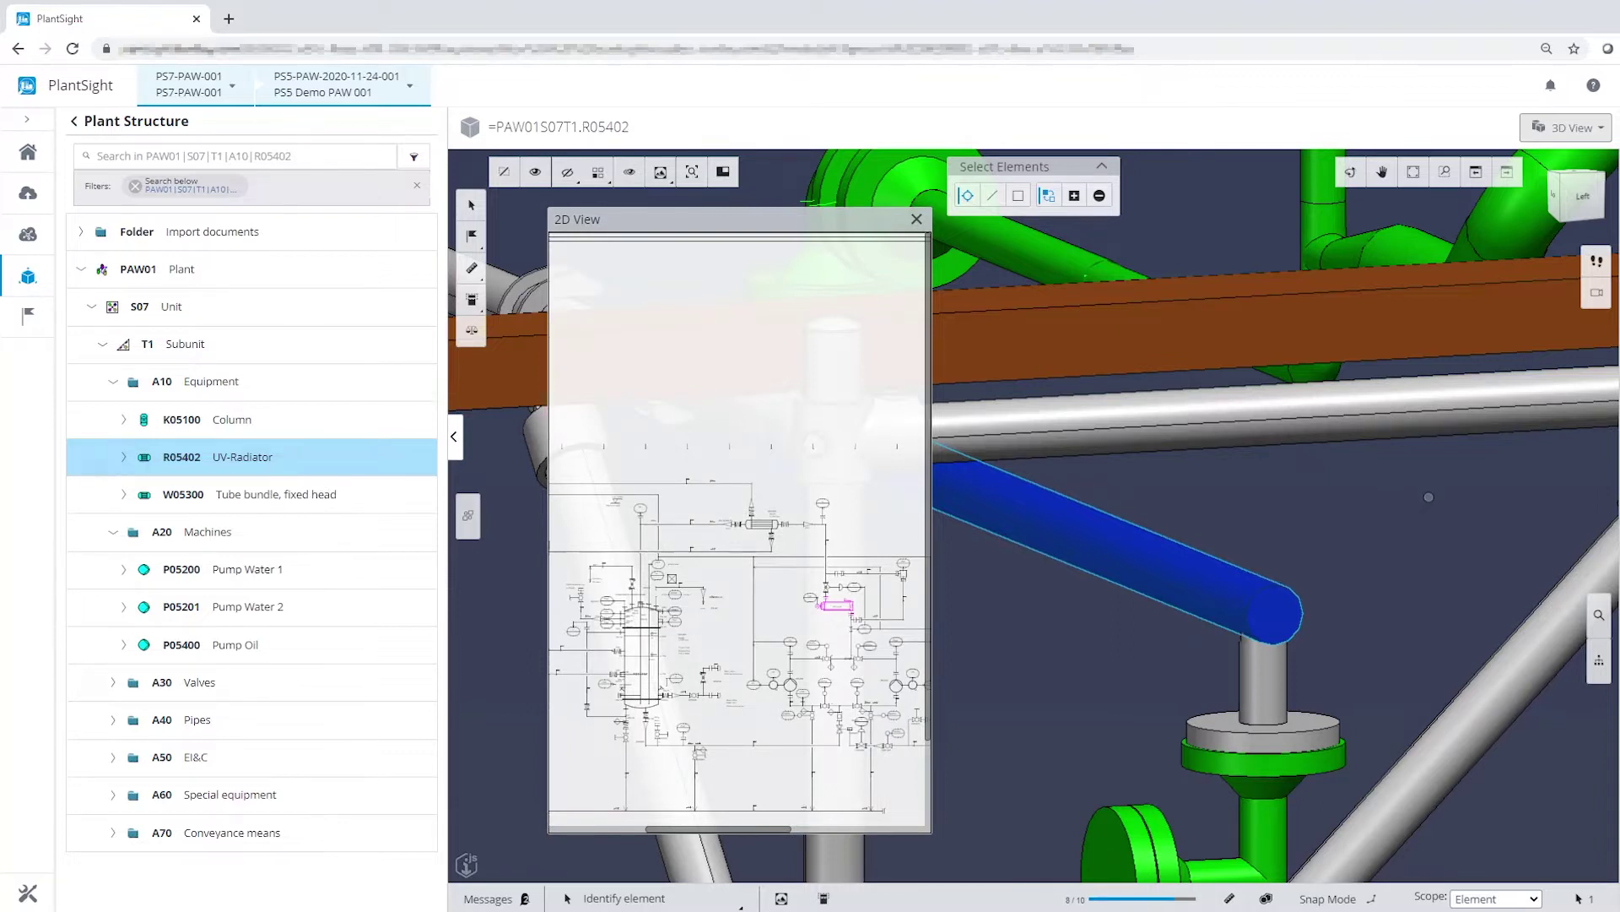
scroll(1406, 491, "down", 3)
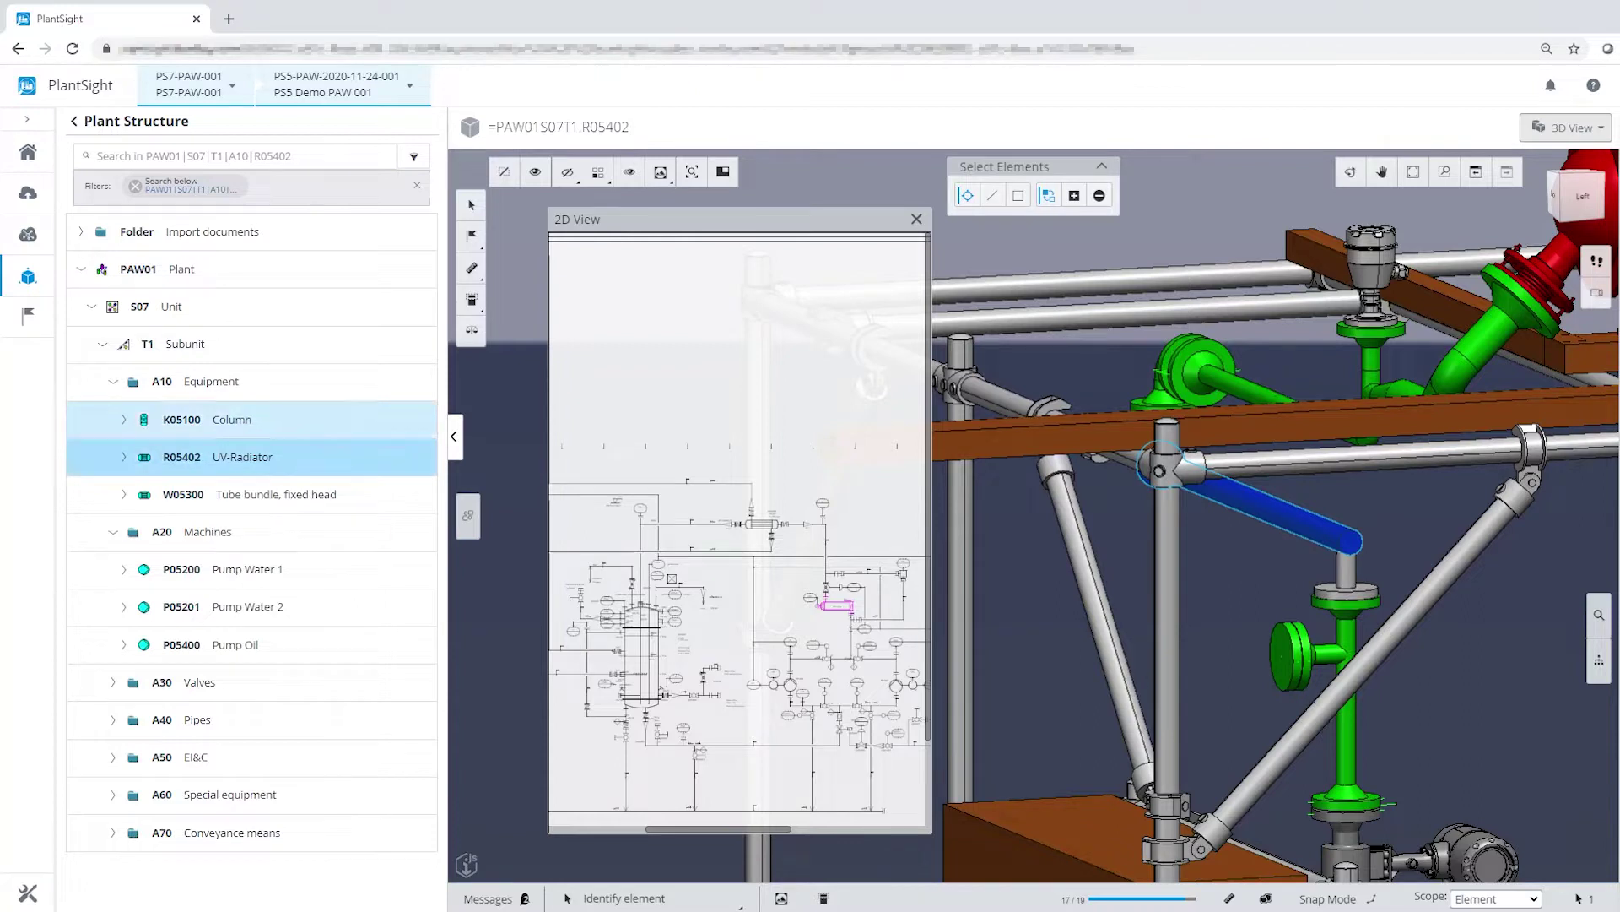
Remove the current filter, search the plant structure for "pump" and locate P05200 in both views.
left_click(135, 186)
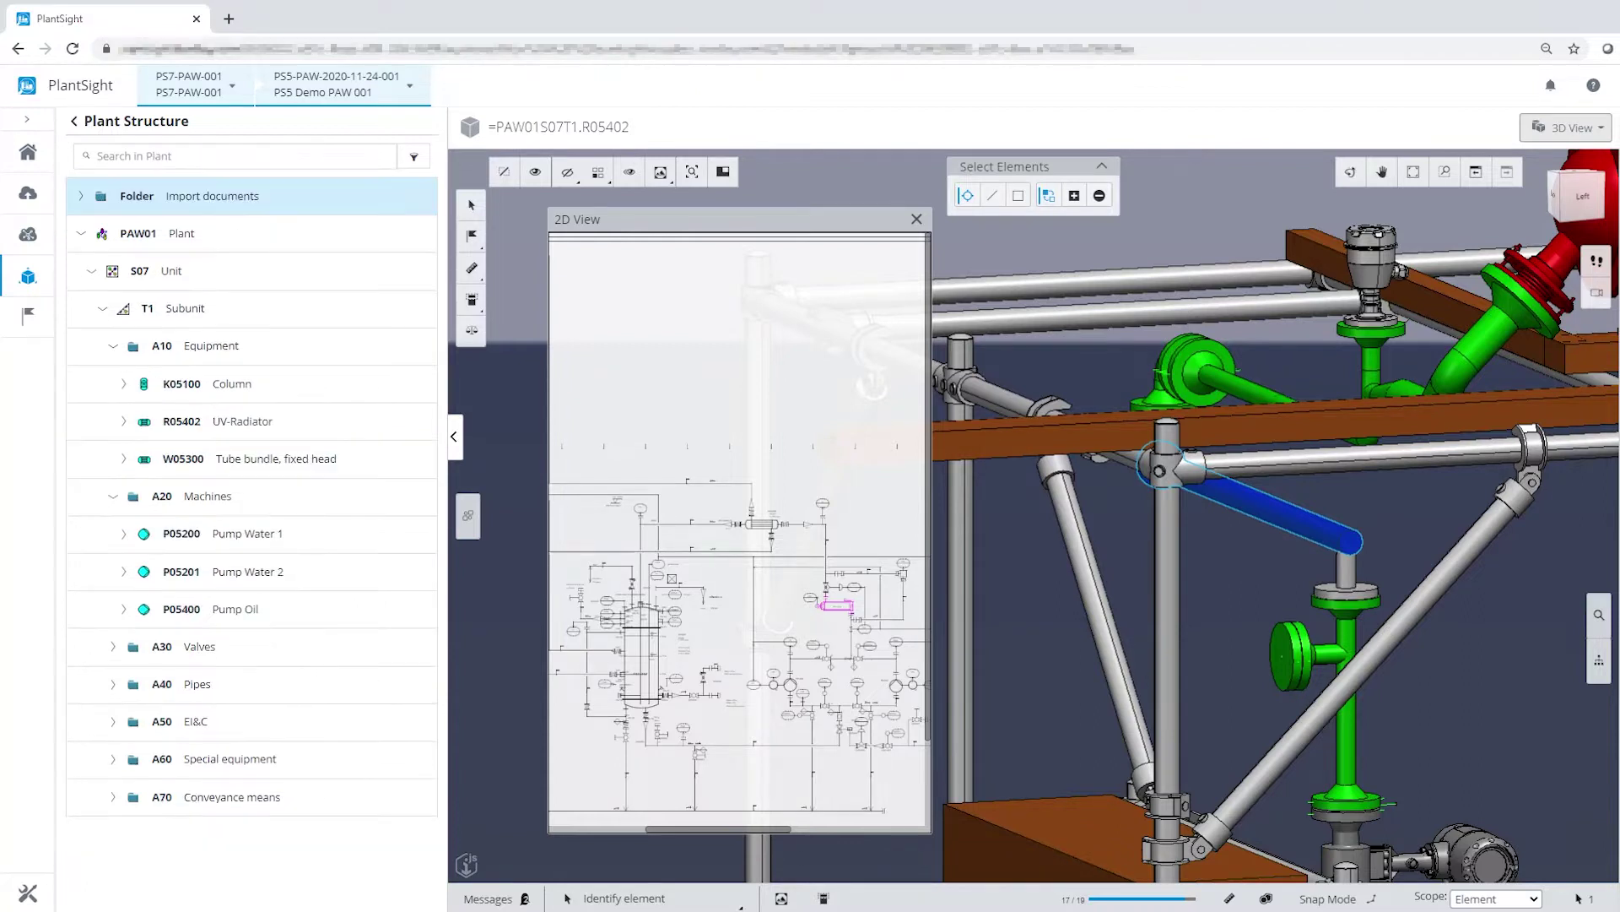
left_click(97, 156)
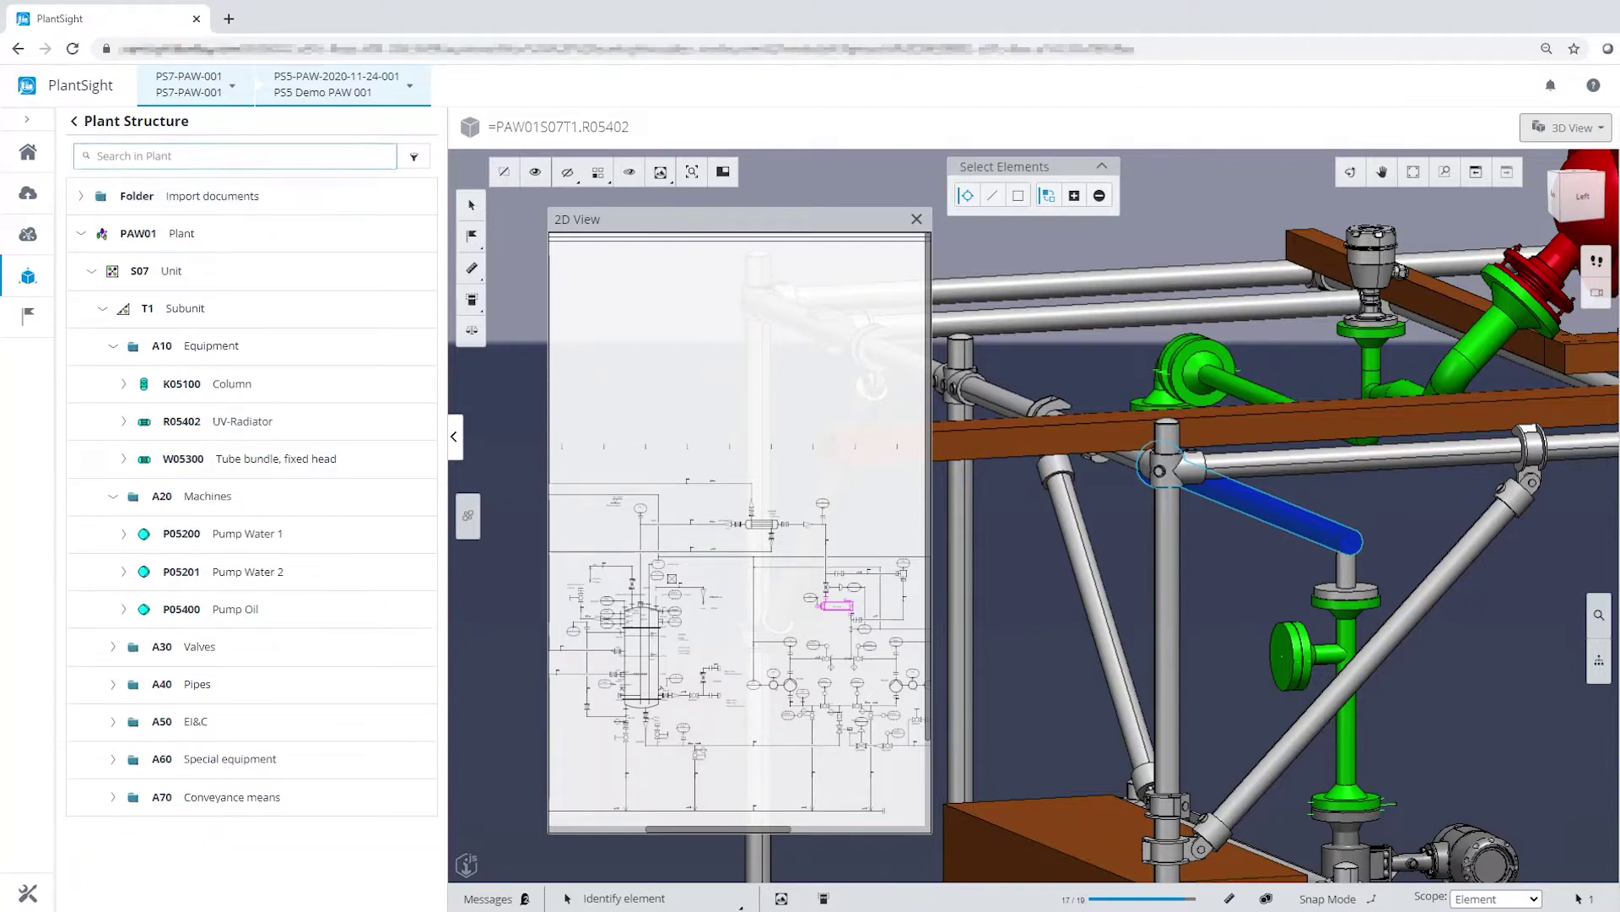
type("pump")
key("Return")
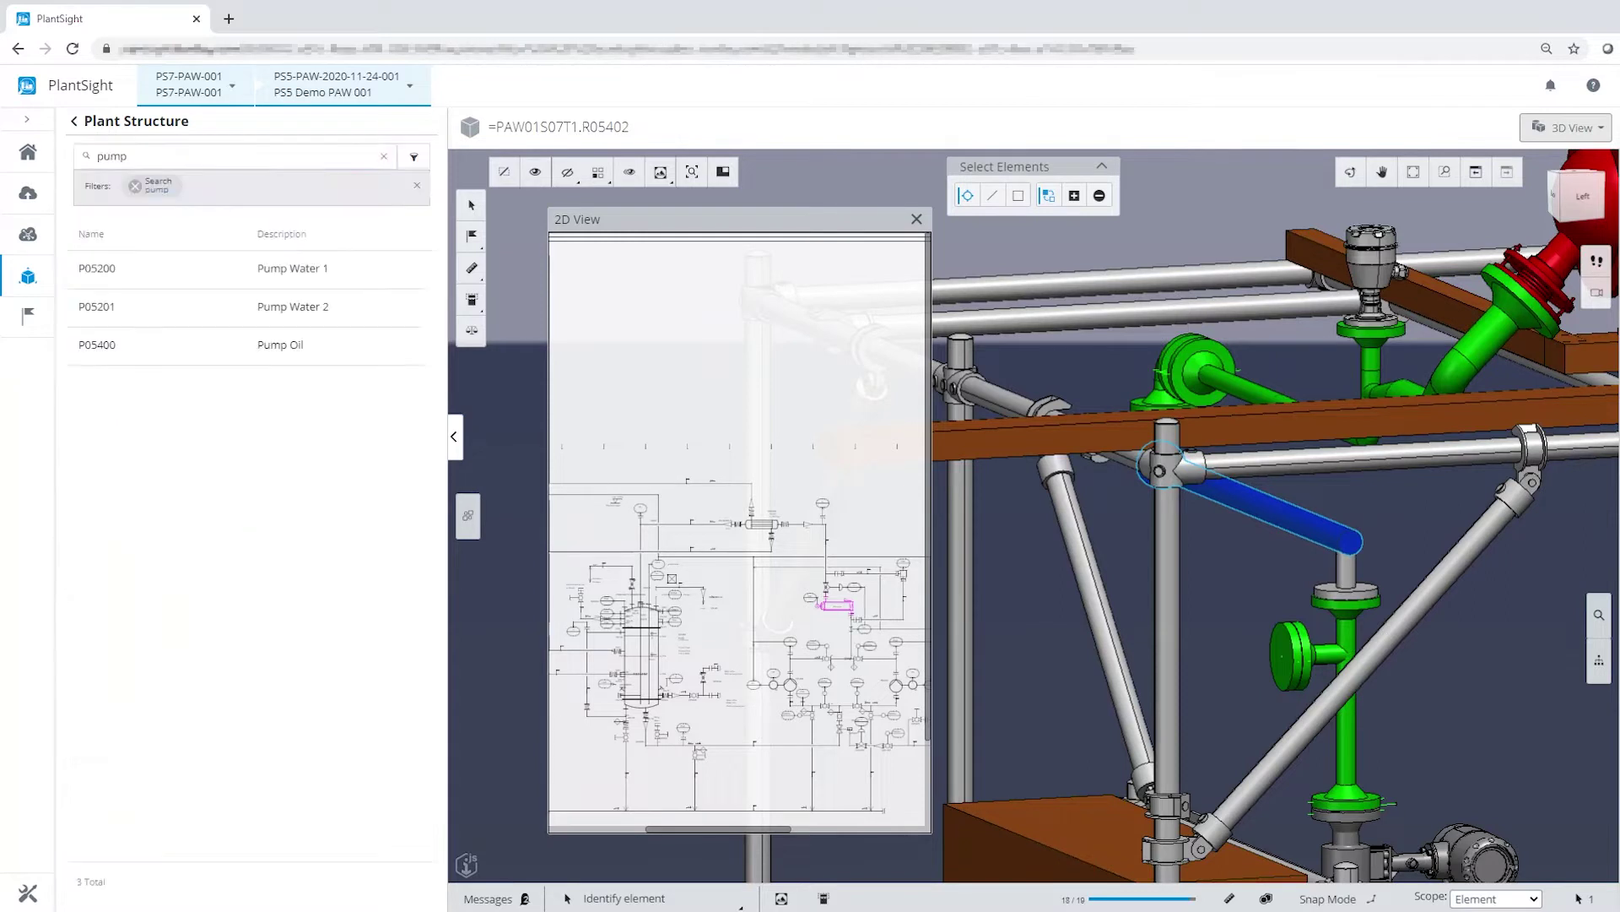
left_click(97, 268)
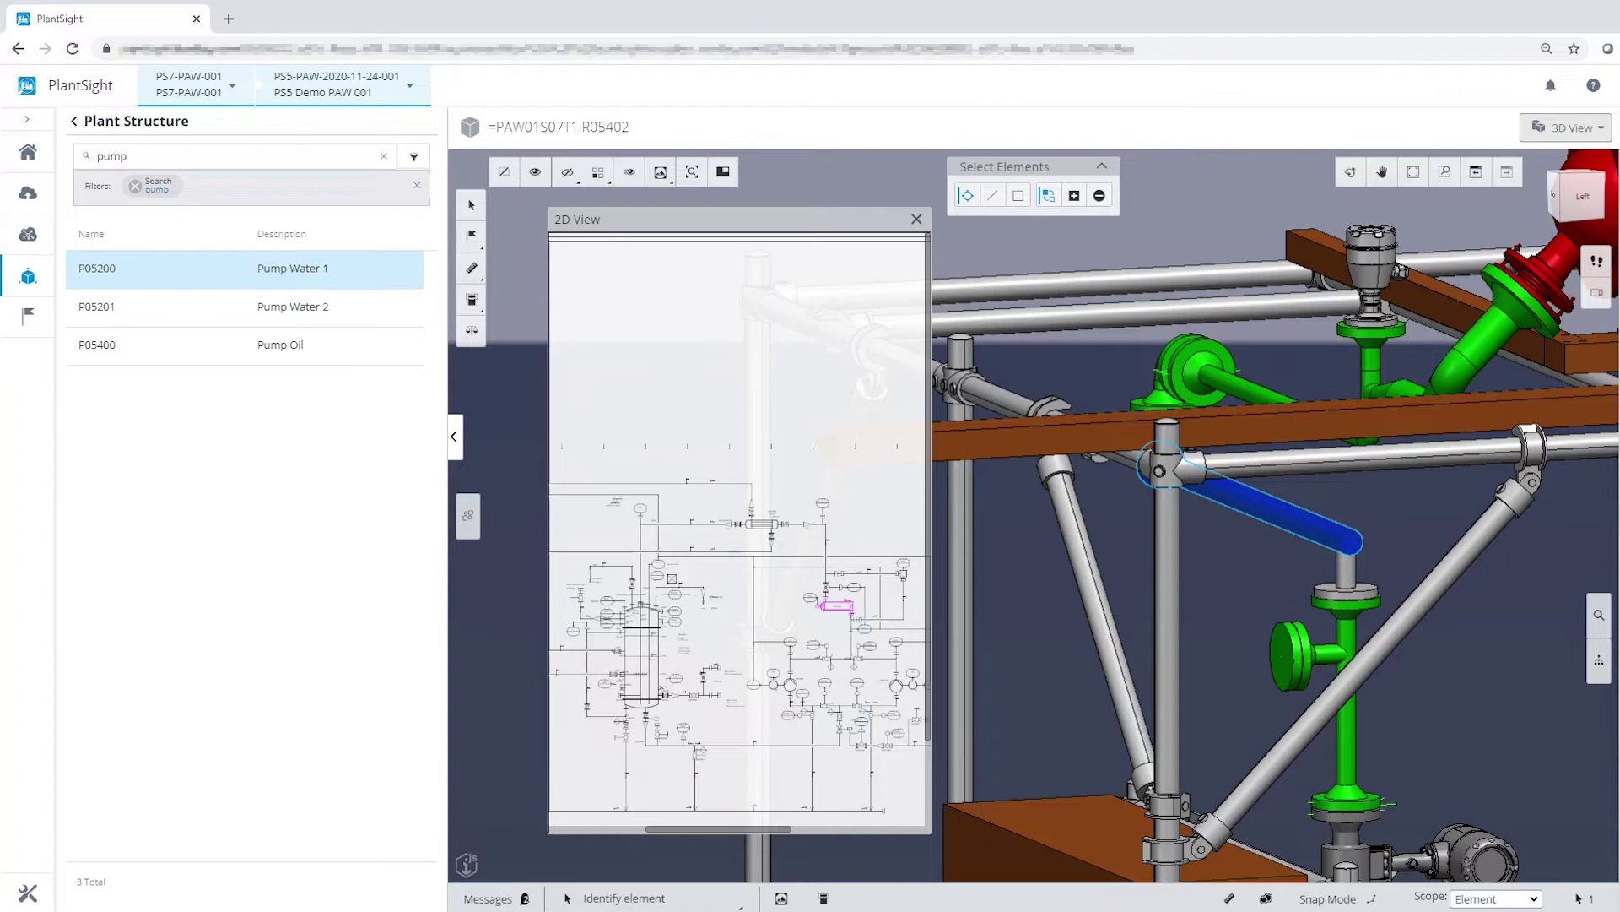
left_click(244, 268)
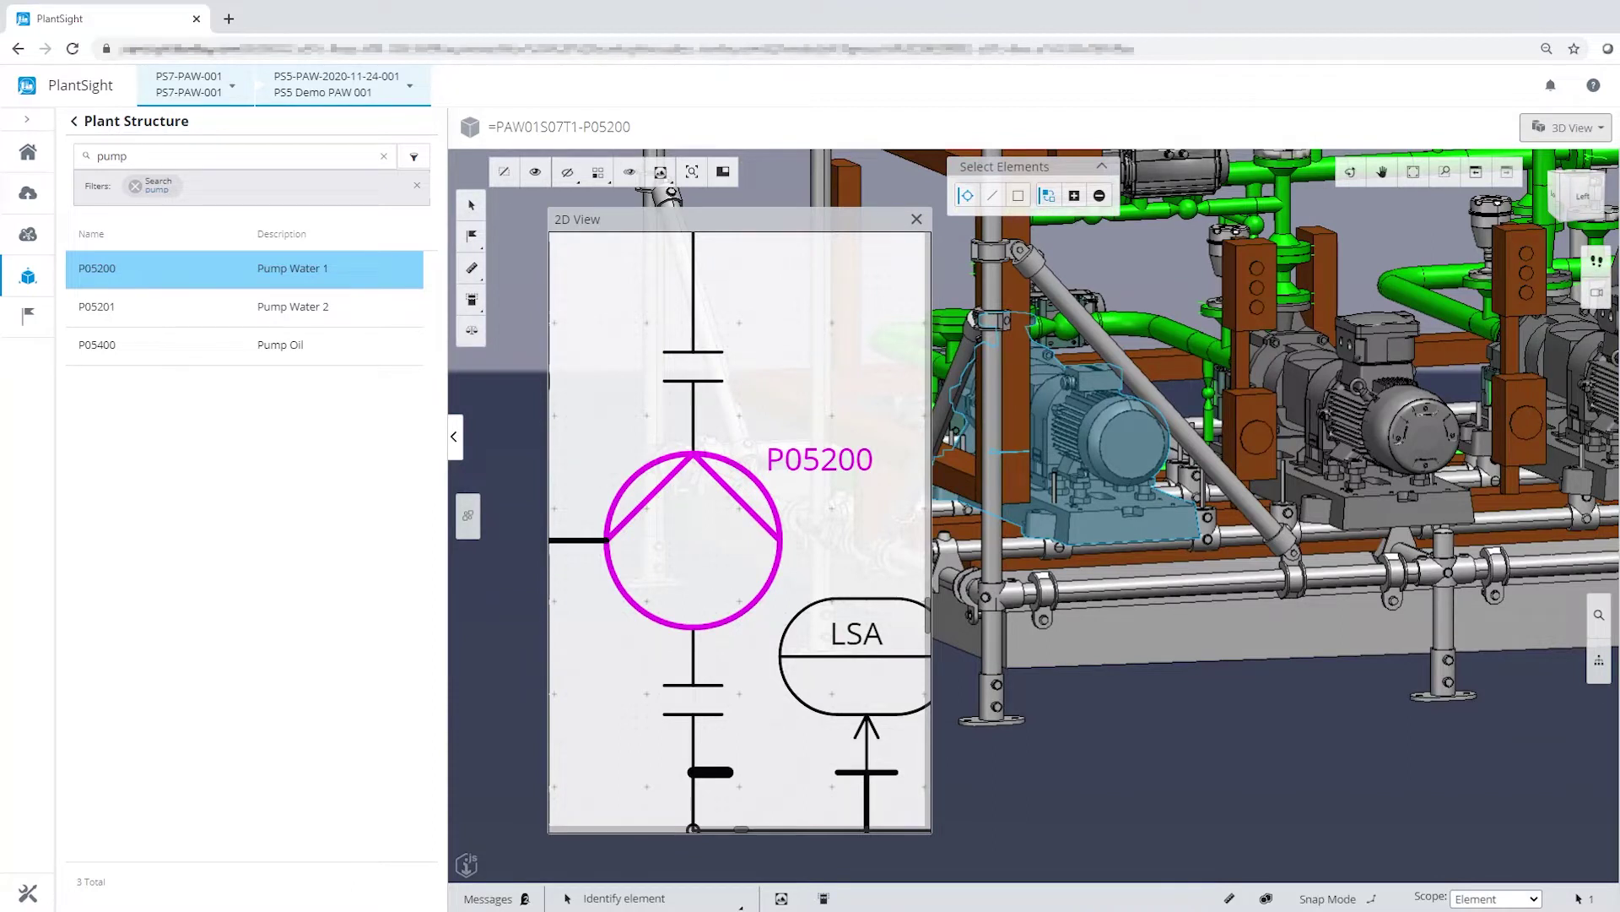
Clear the pump search and locate Column K05100 from the plant structure.
left_click(417, 185)
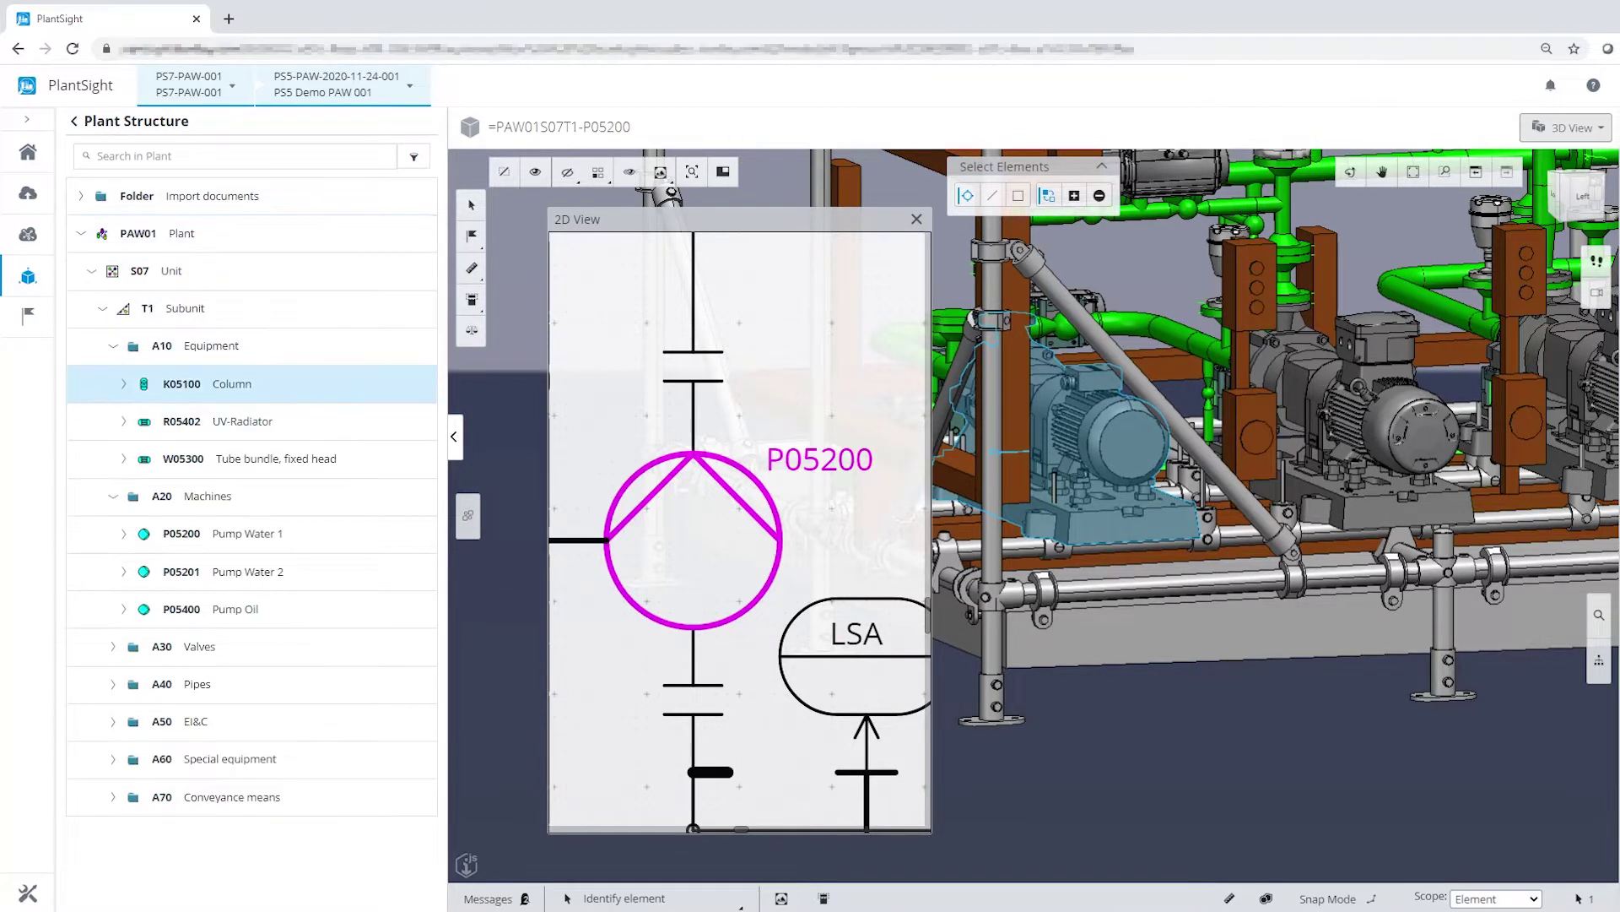
left_click(231, 383)
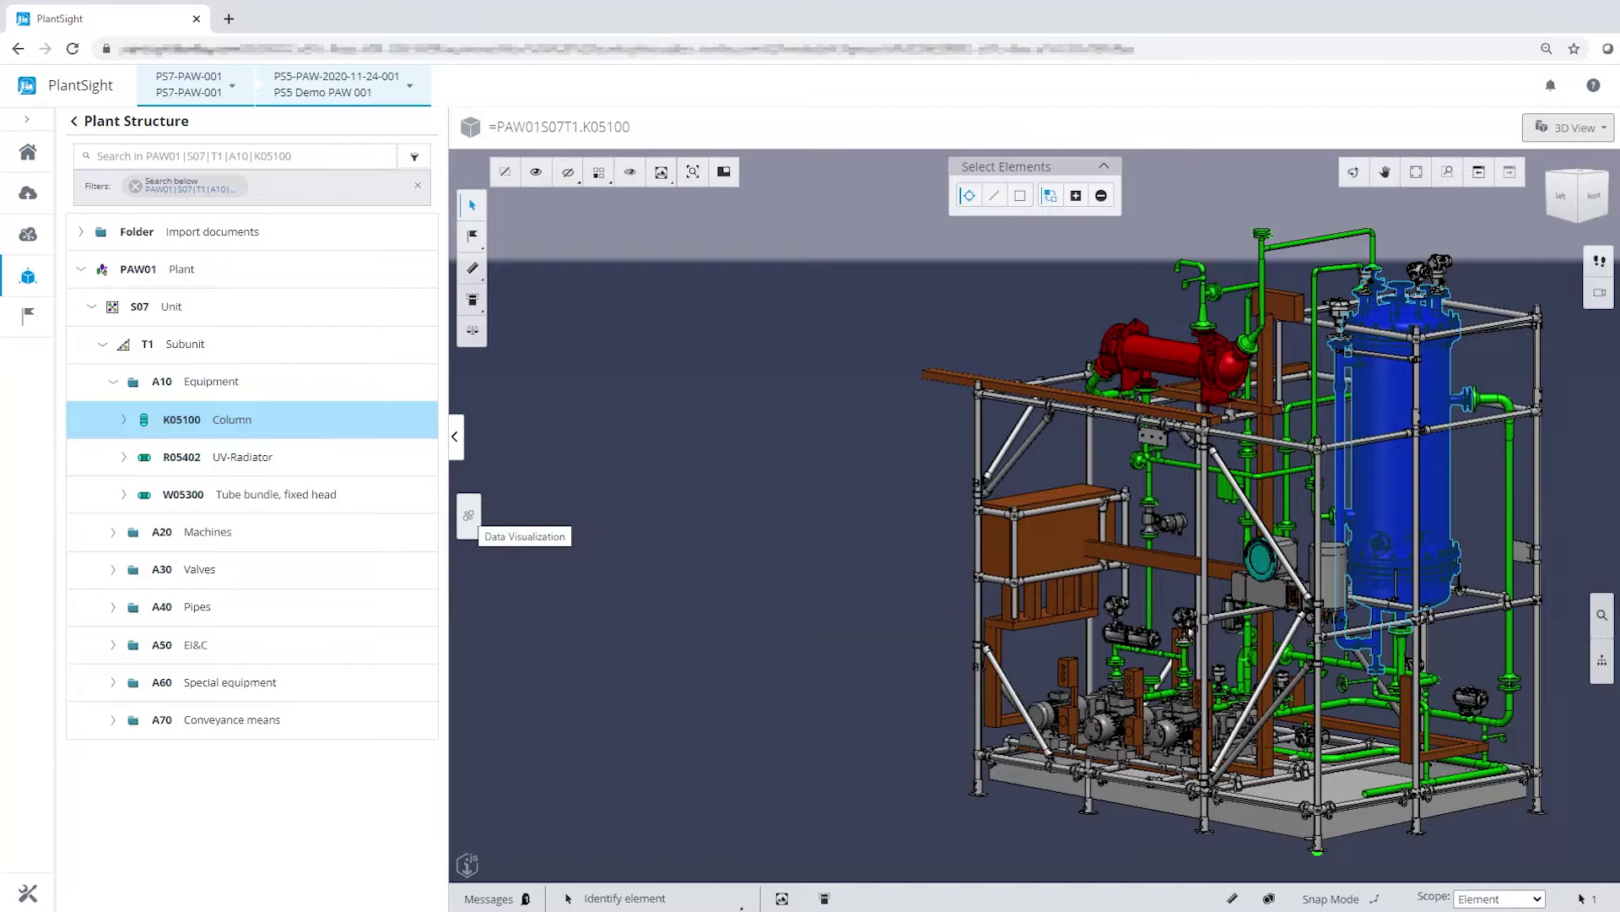
Highlight the pumps in the 3D model with Data Visualization, and switch to the ball valves visualization for a closer look.
left_click(469, 515)
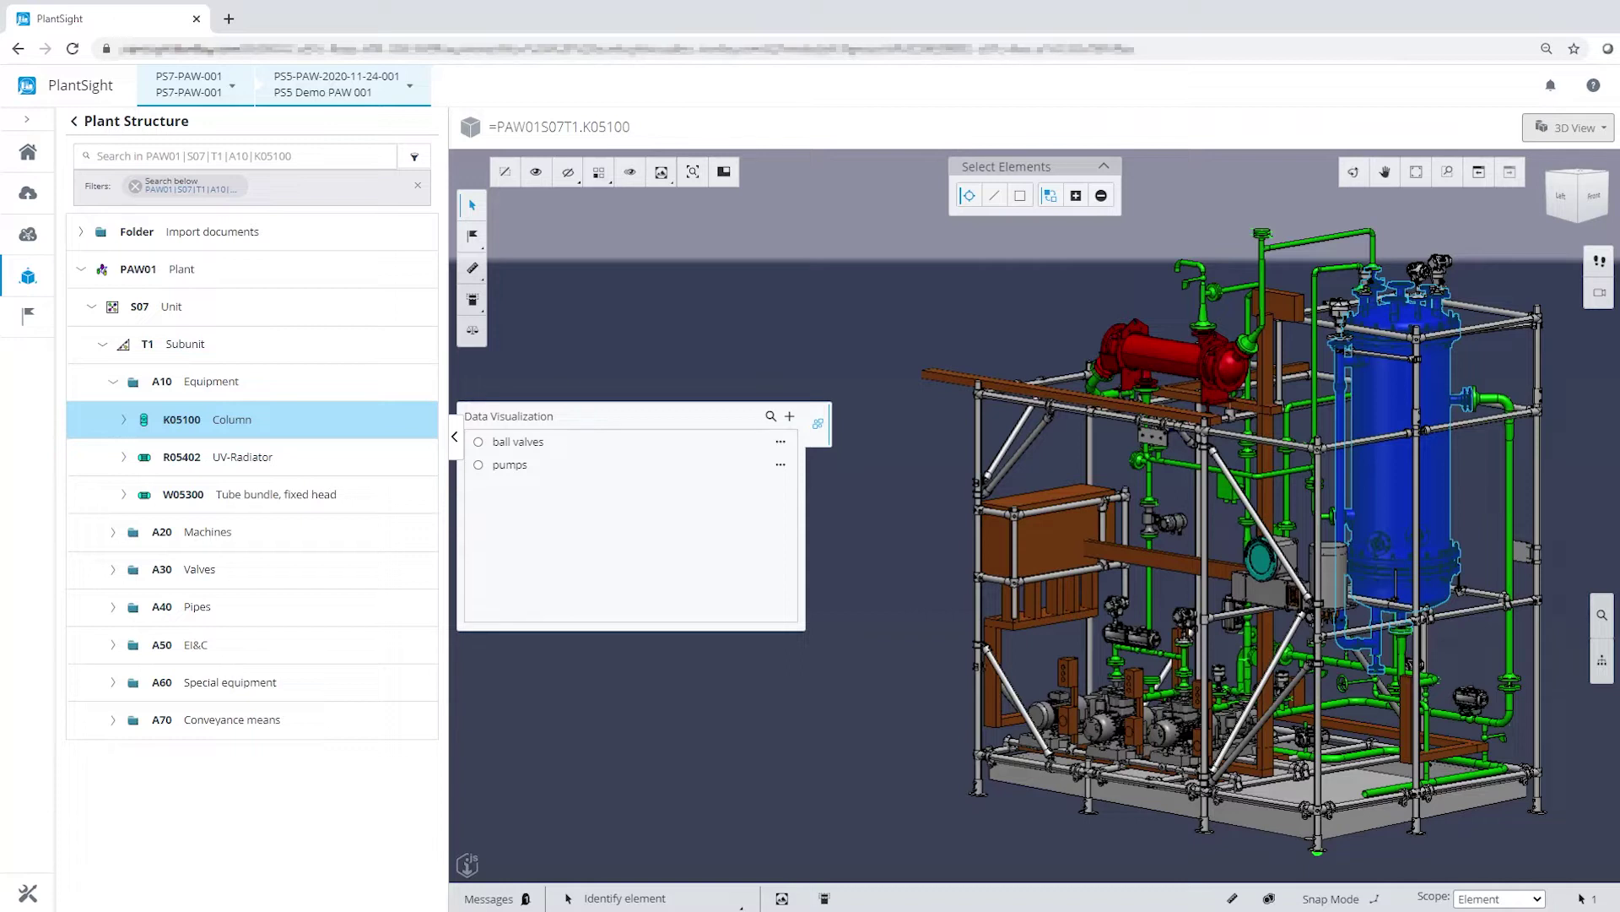
left_click(479, 464)
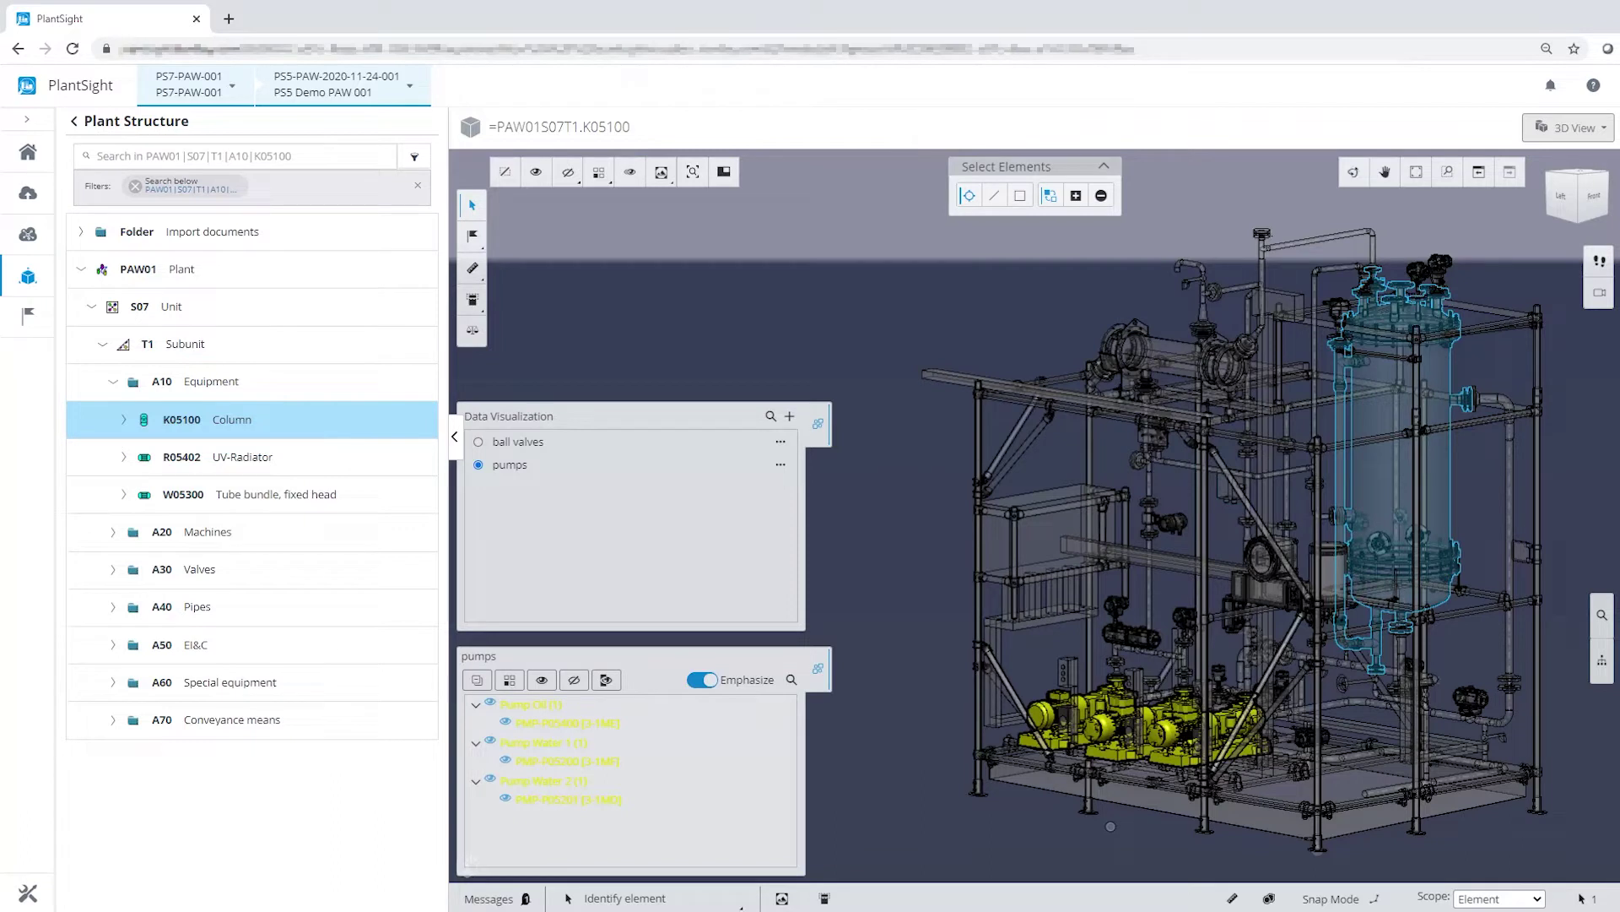
left_click(478, 441)
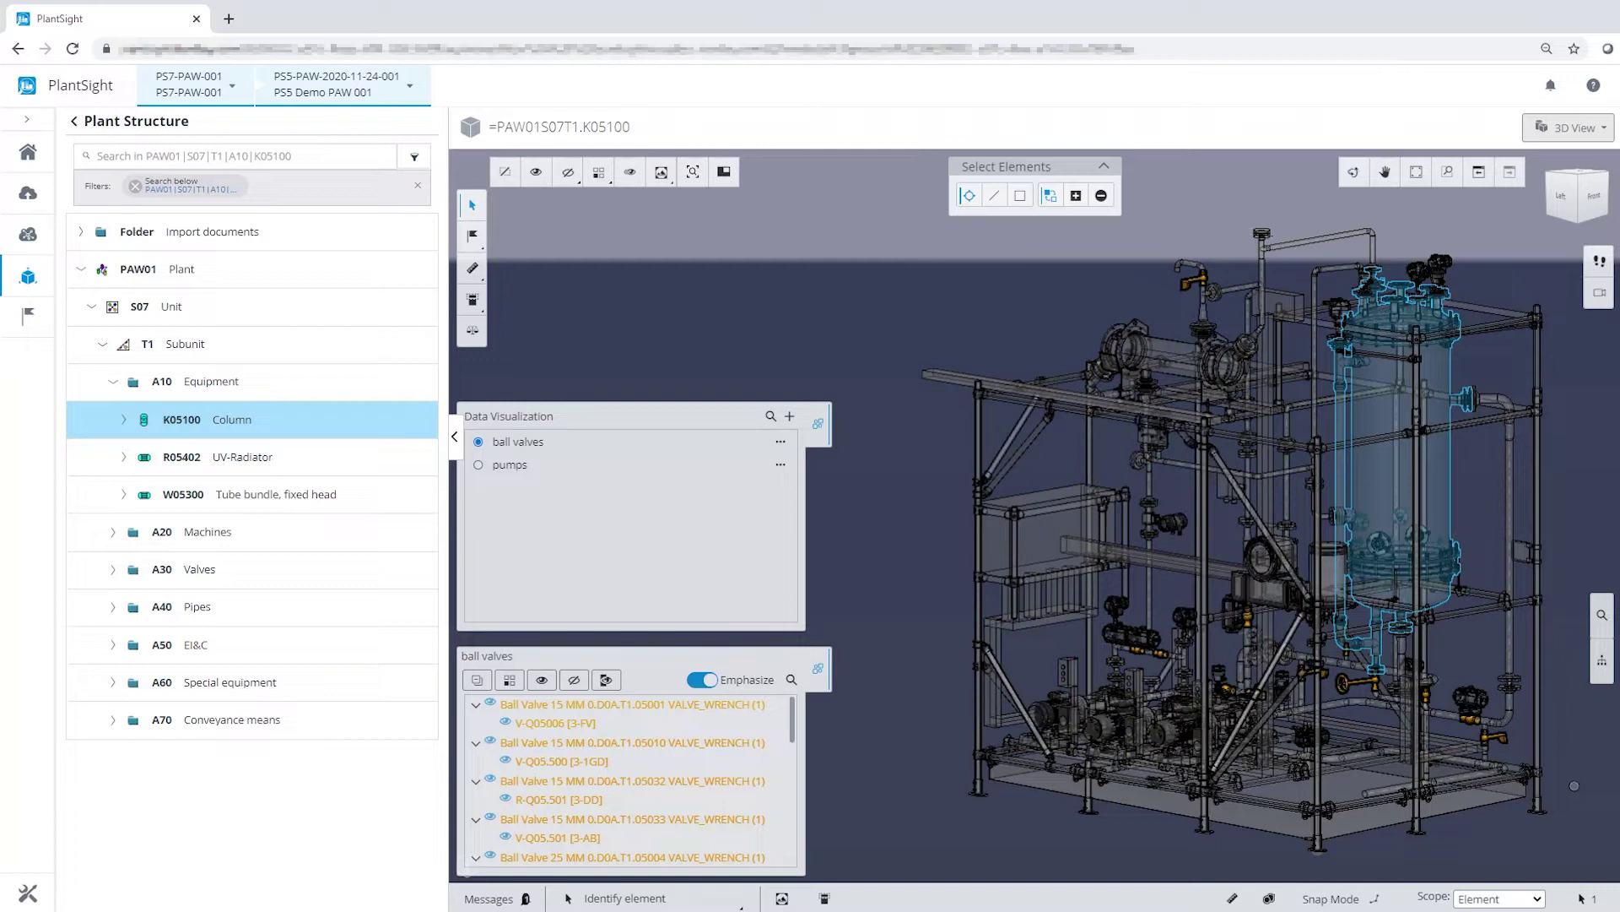
scroll(1380, 789, "up", 5)
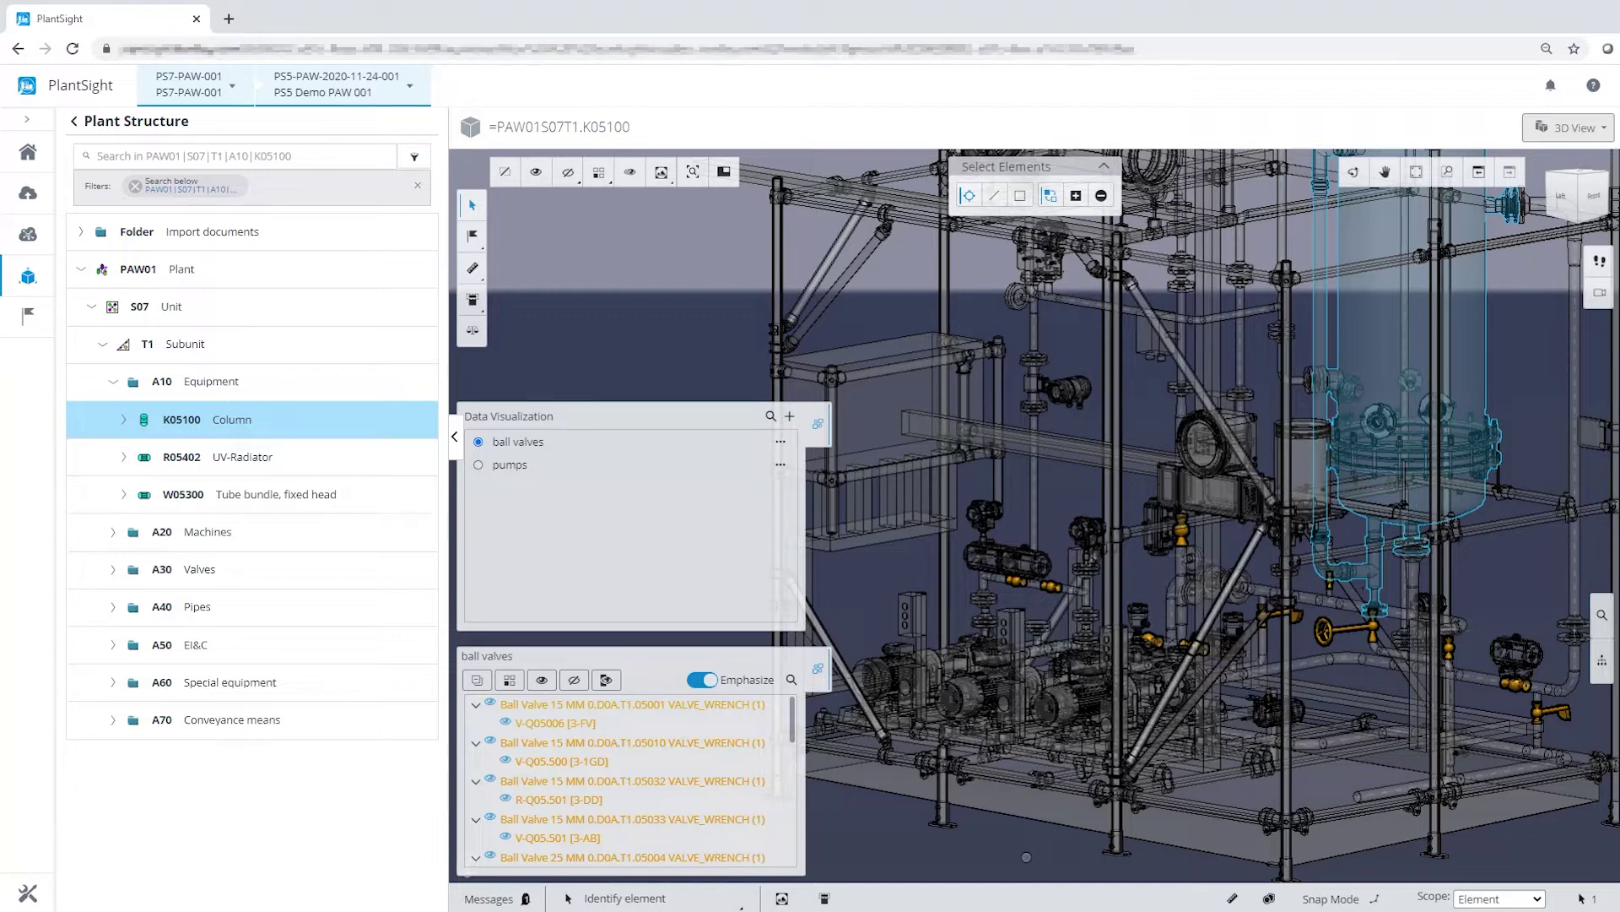
Turn off the ball valves visualization, close Data Visualization and fit the whole model in the view.
left_click(477, 441)
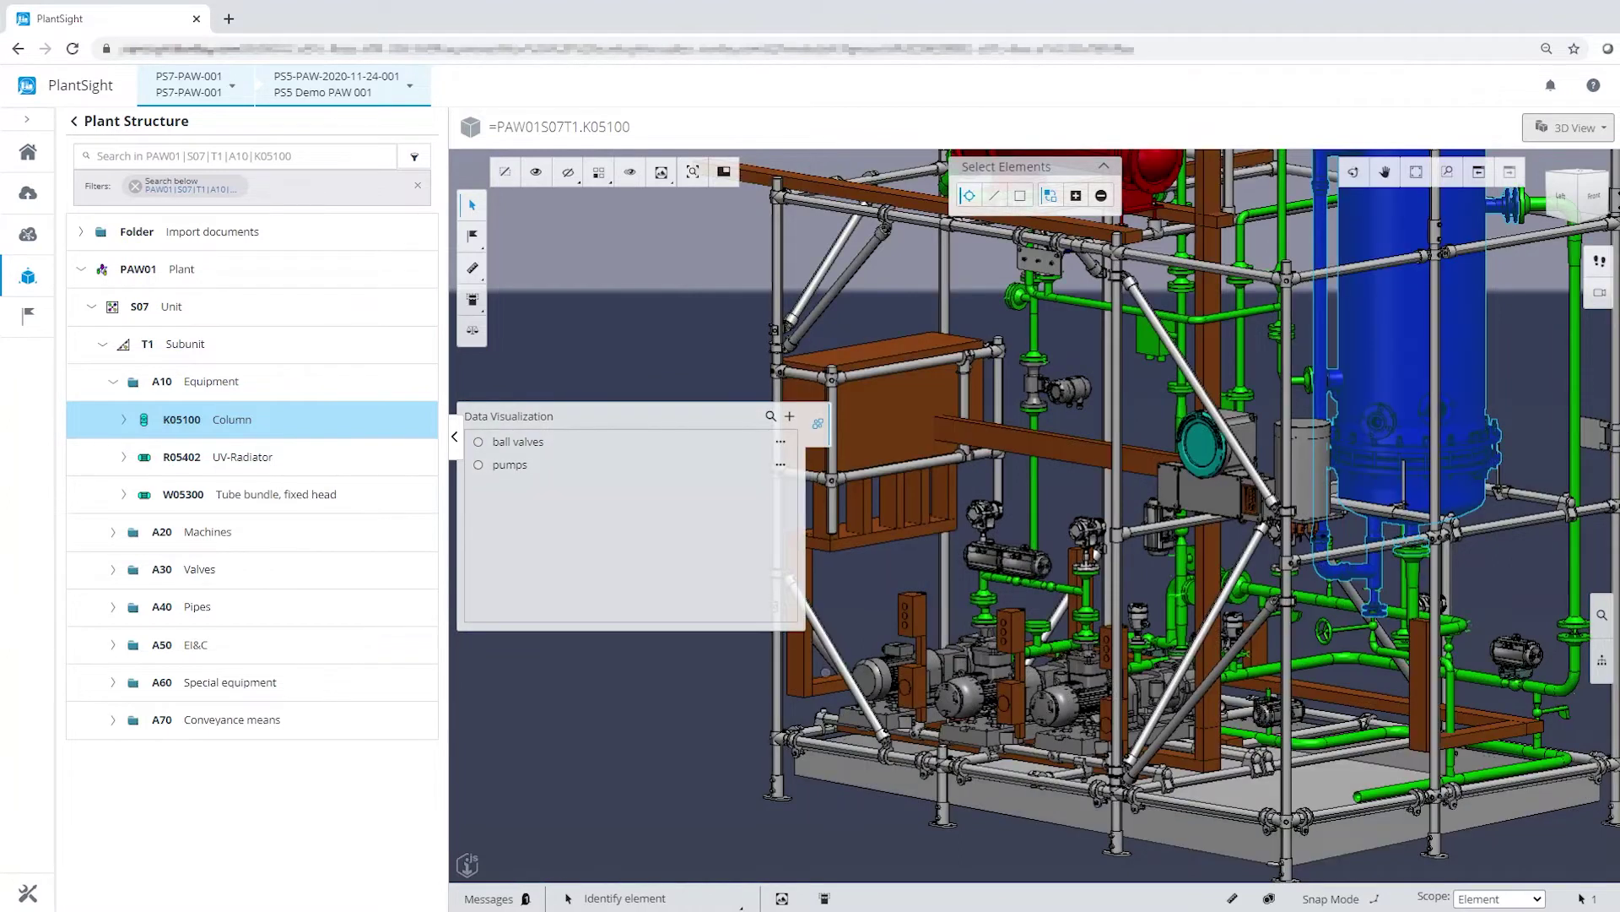
left_click(818, 423)
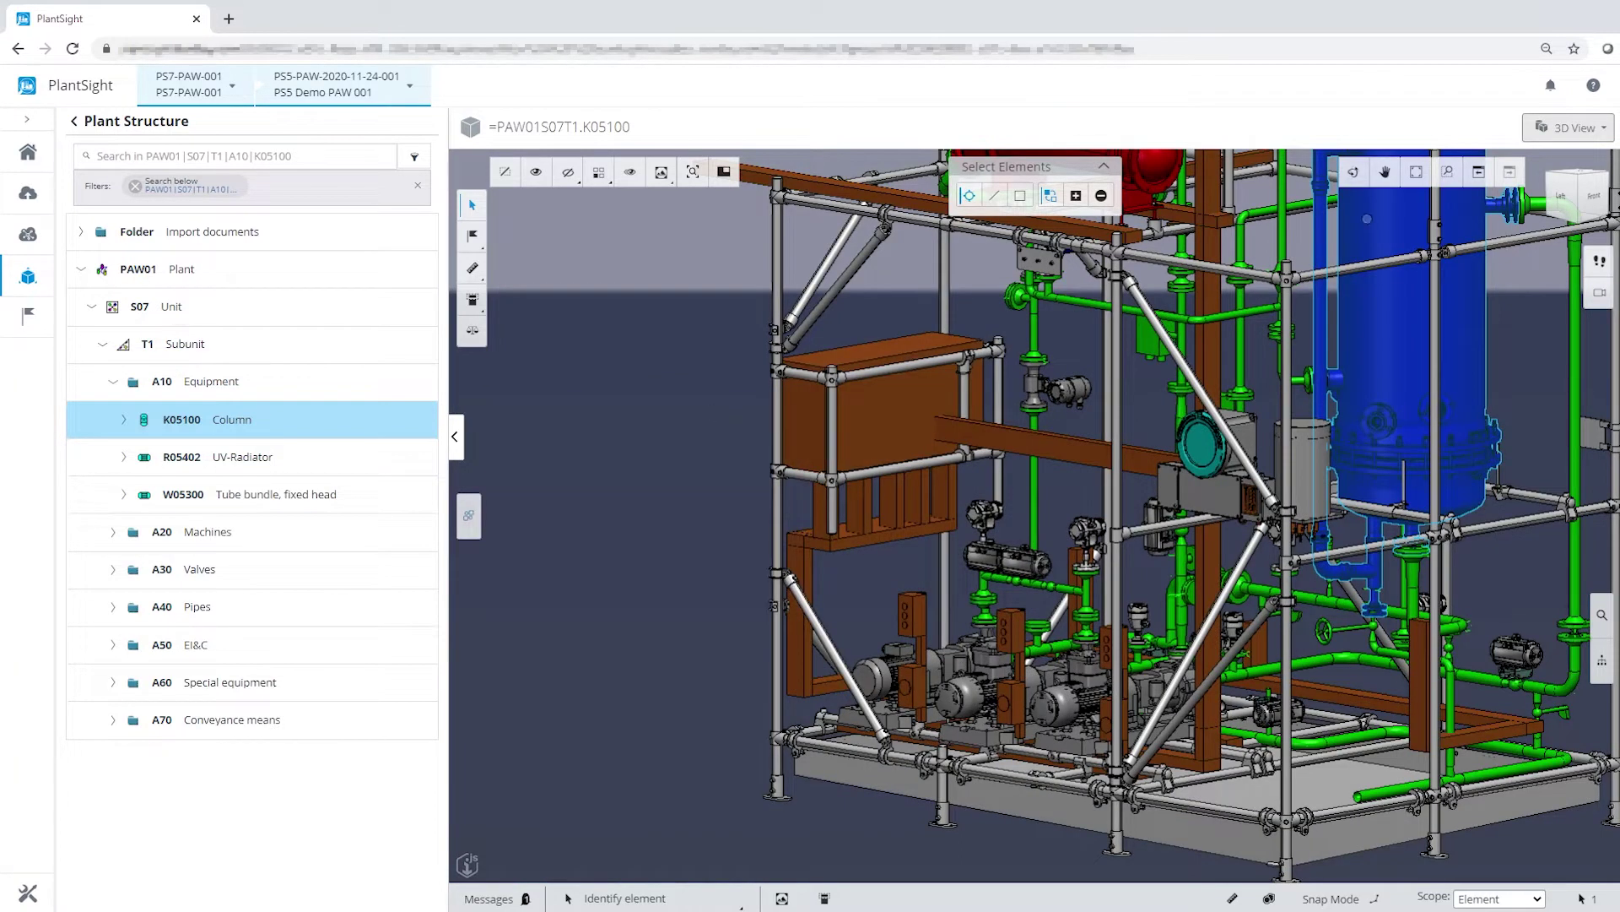
left_click(1417, 172)
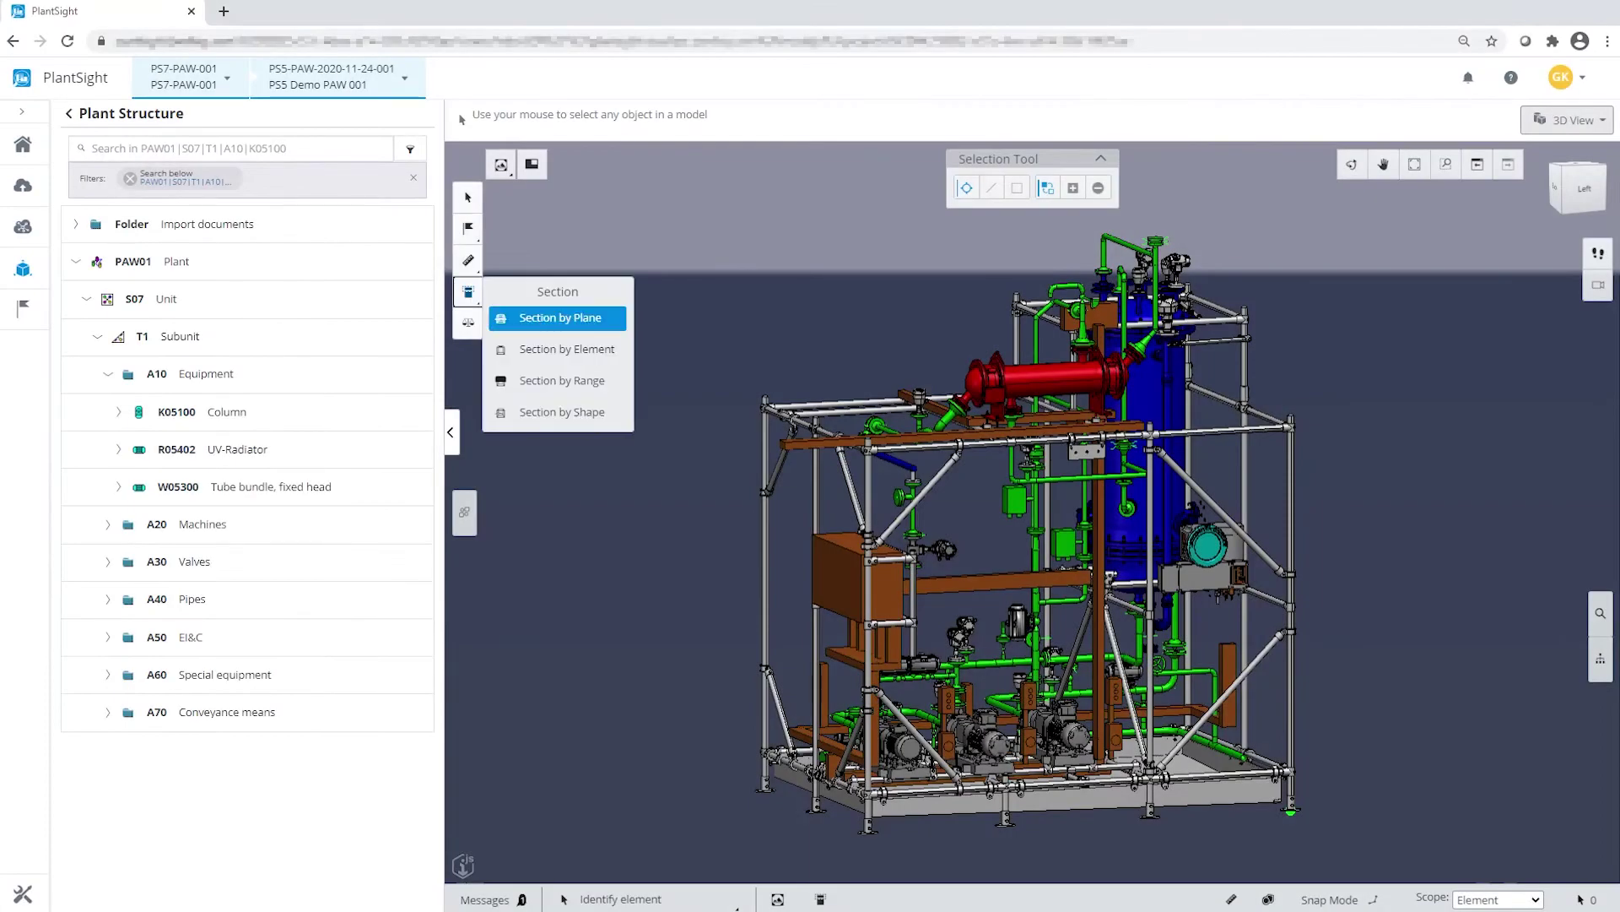
Section the model by plane with Face orientation, shift the plane back and forth through the skid, and clear the section.
left_click(560, 318)
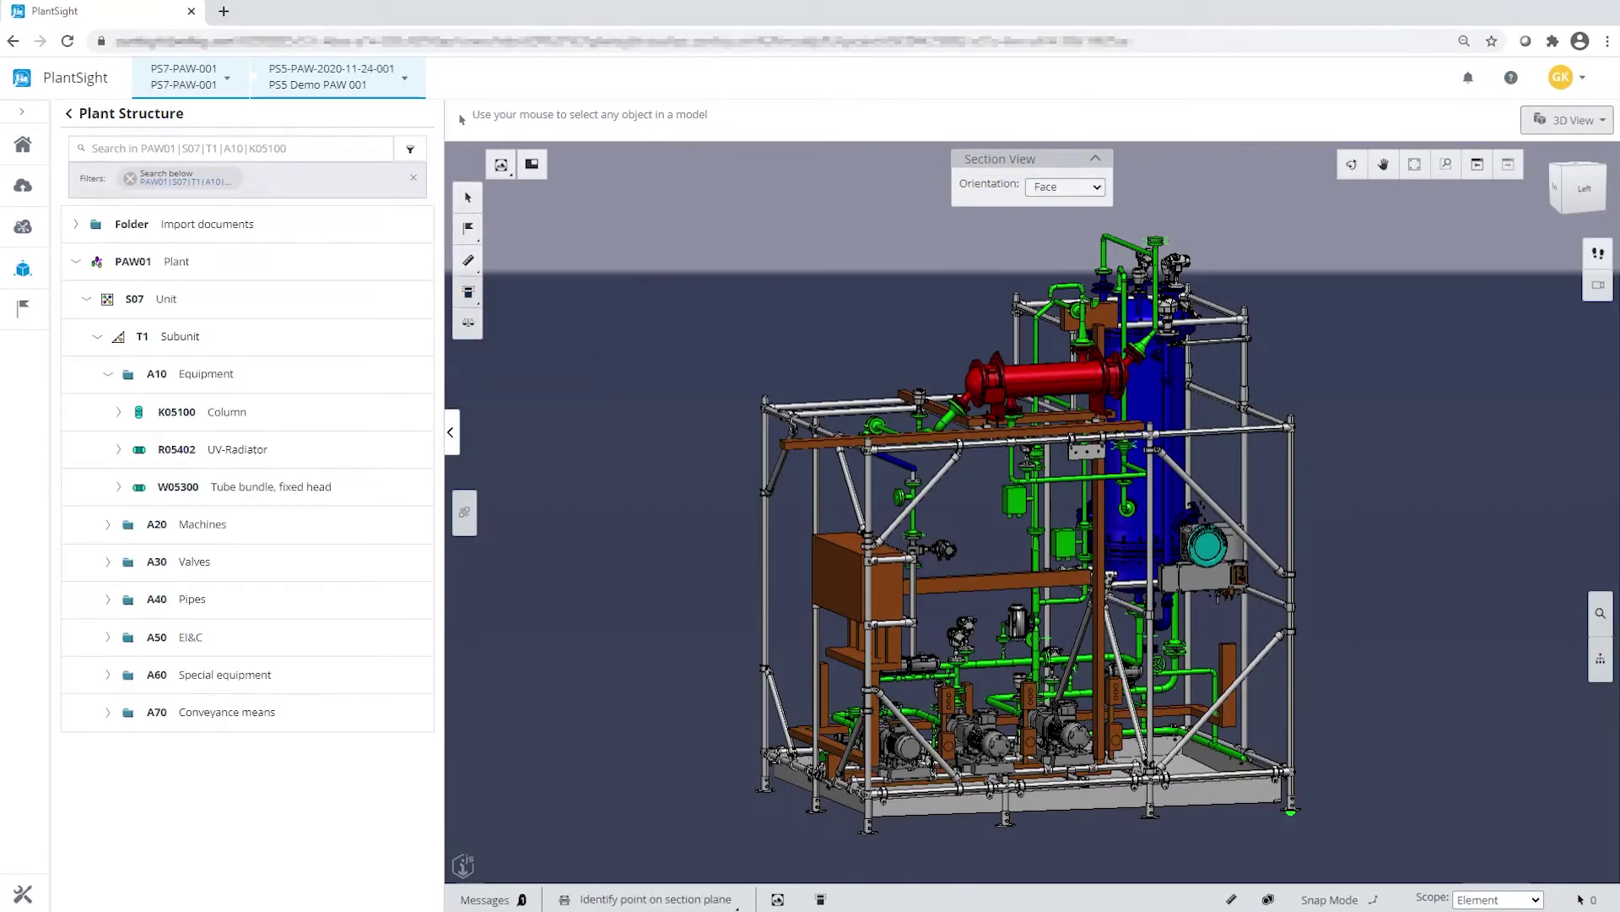
left_click(1004, 513)
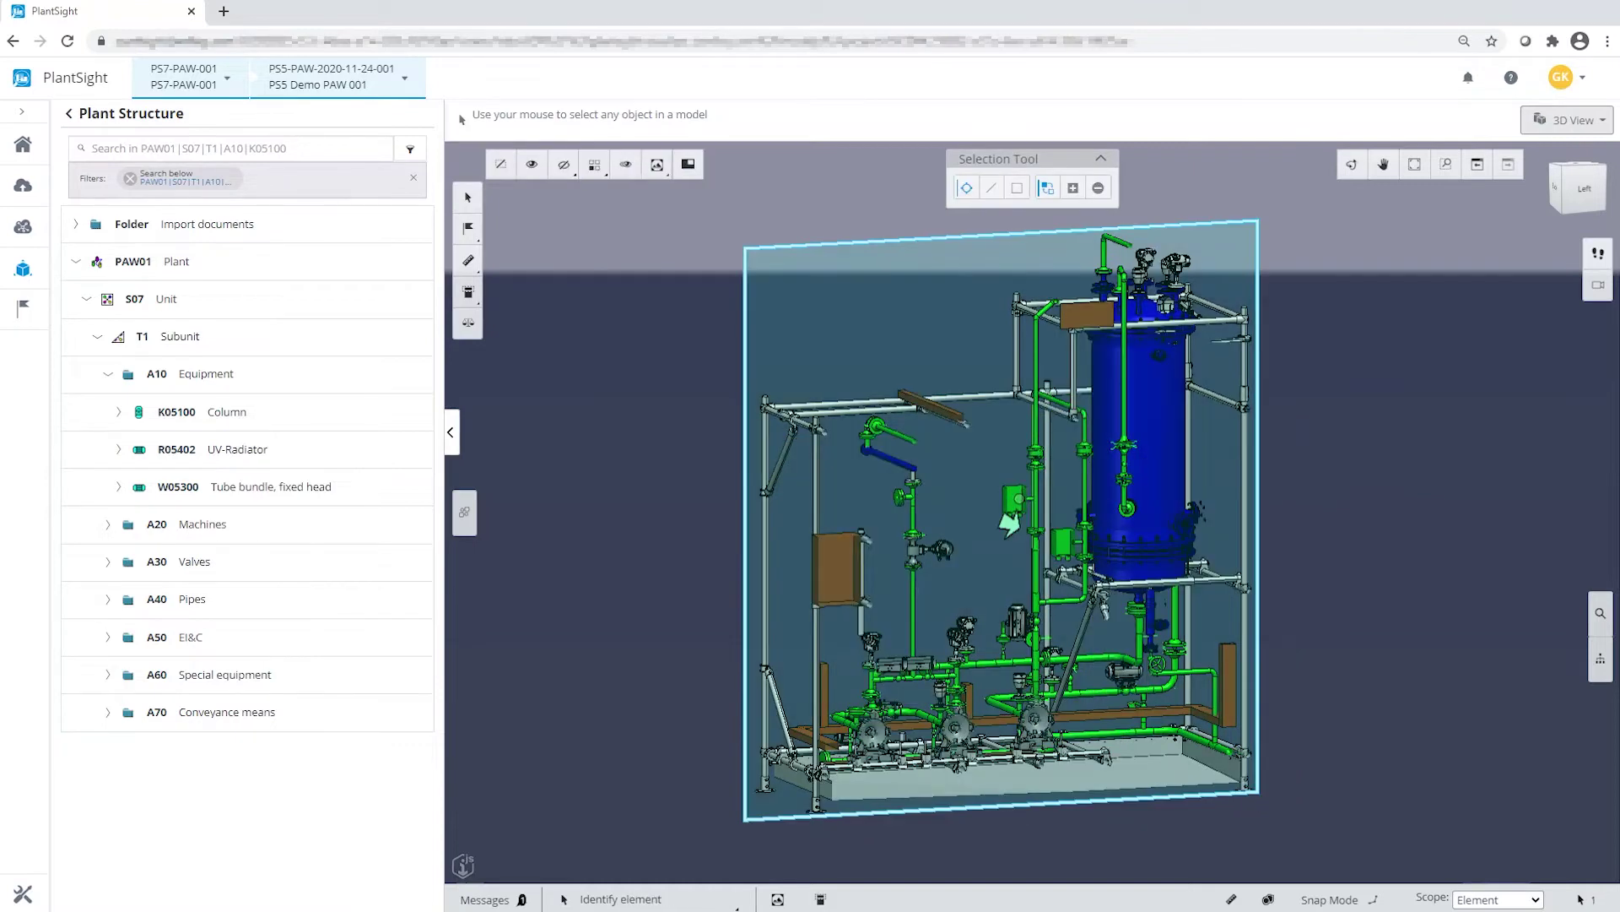
left_click_drag(1001, 520, 1076, 551)
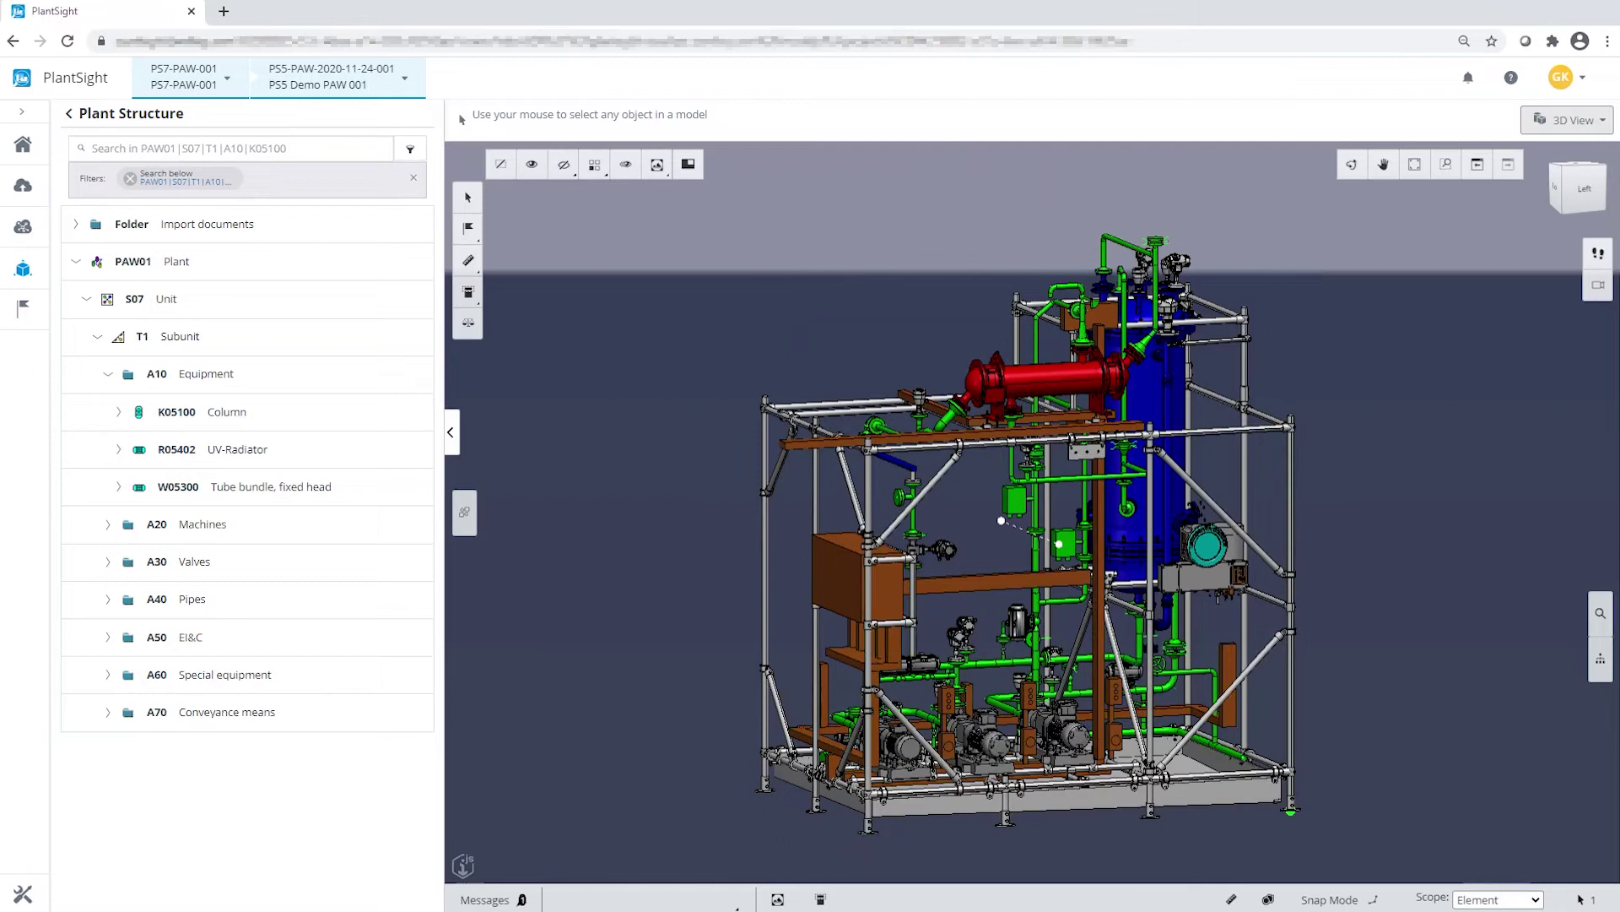
left_click_drag(1060, 544, 1023, 529)
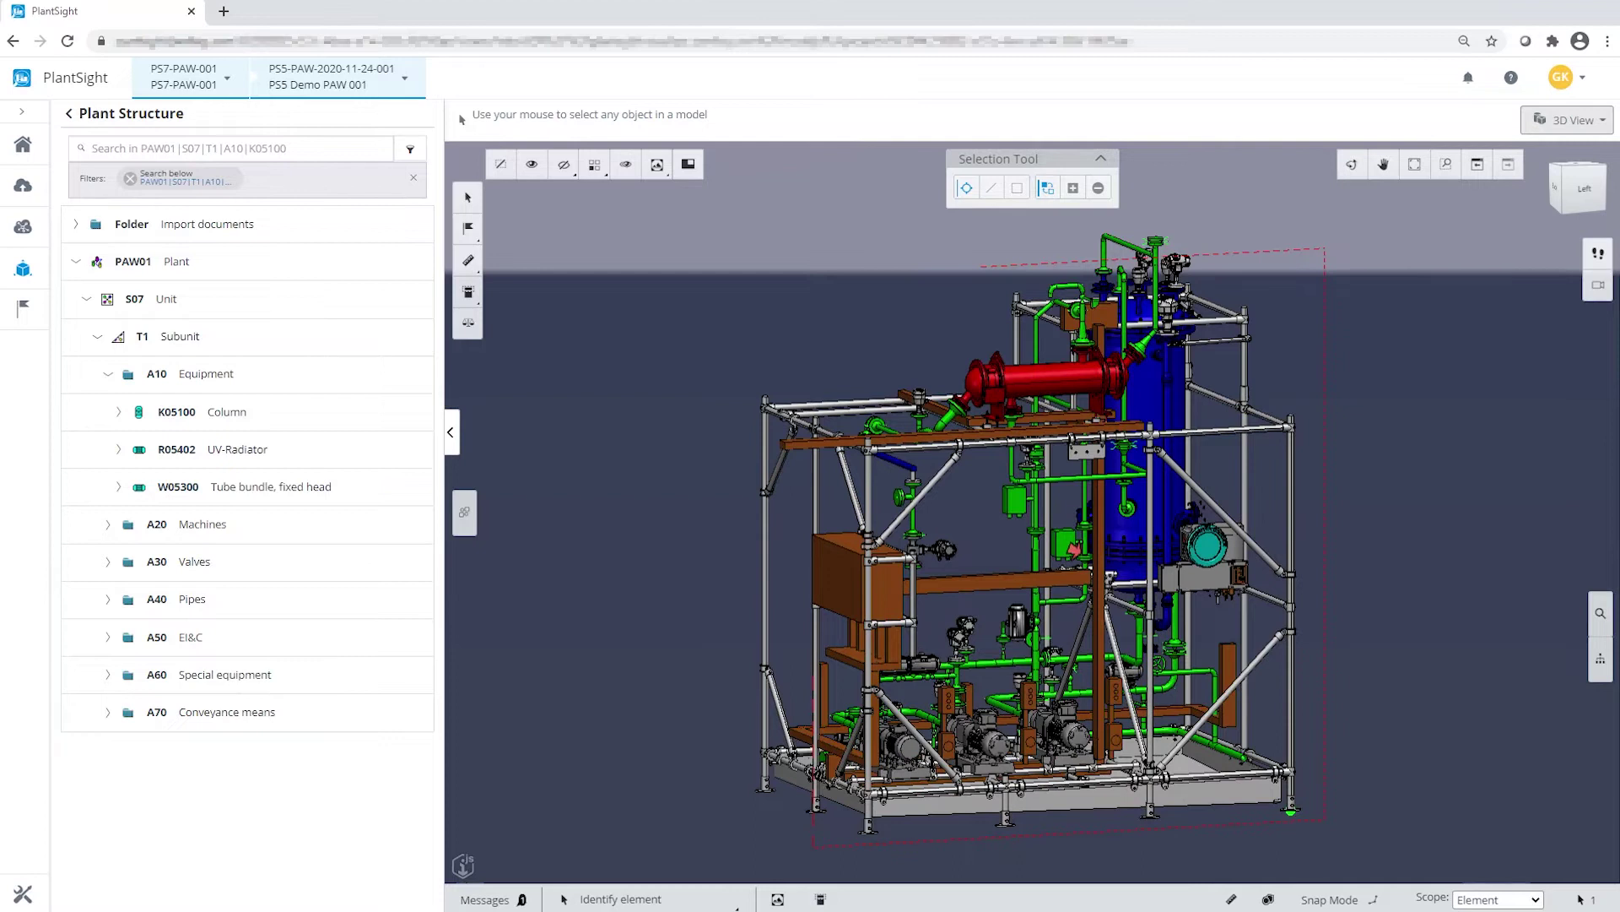
left_click(819, 827)
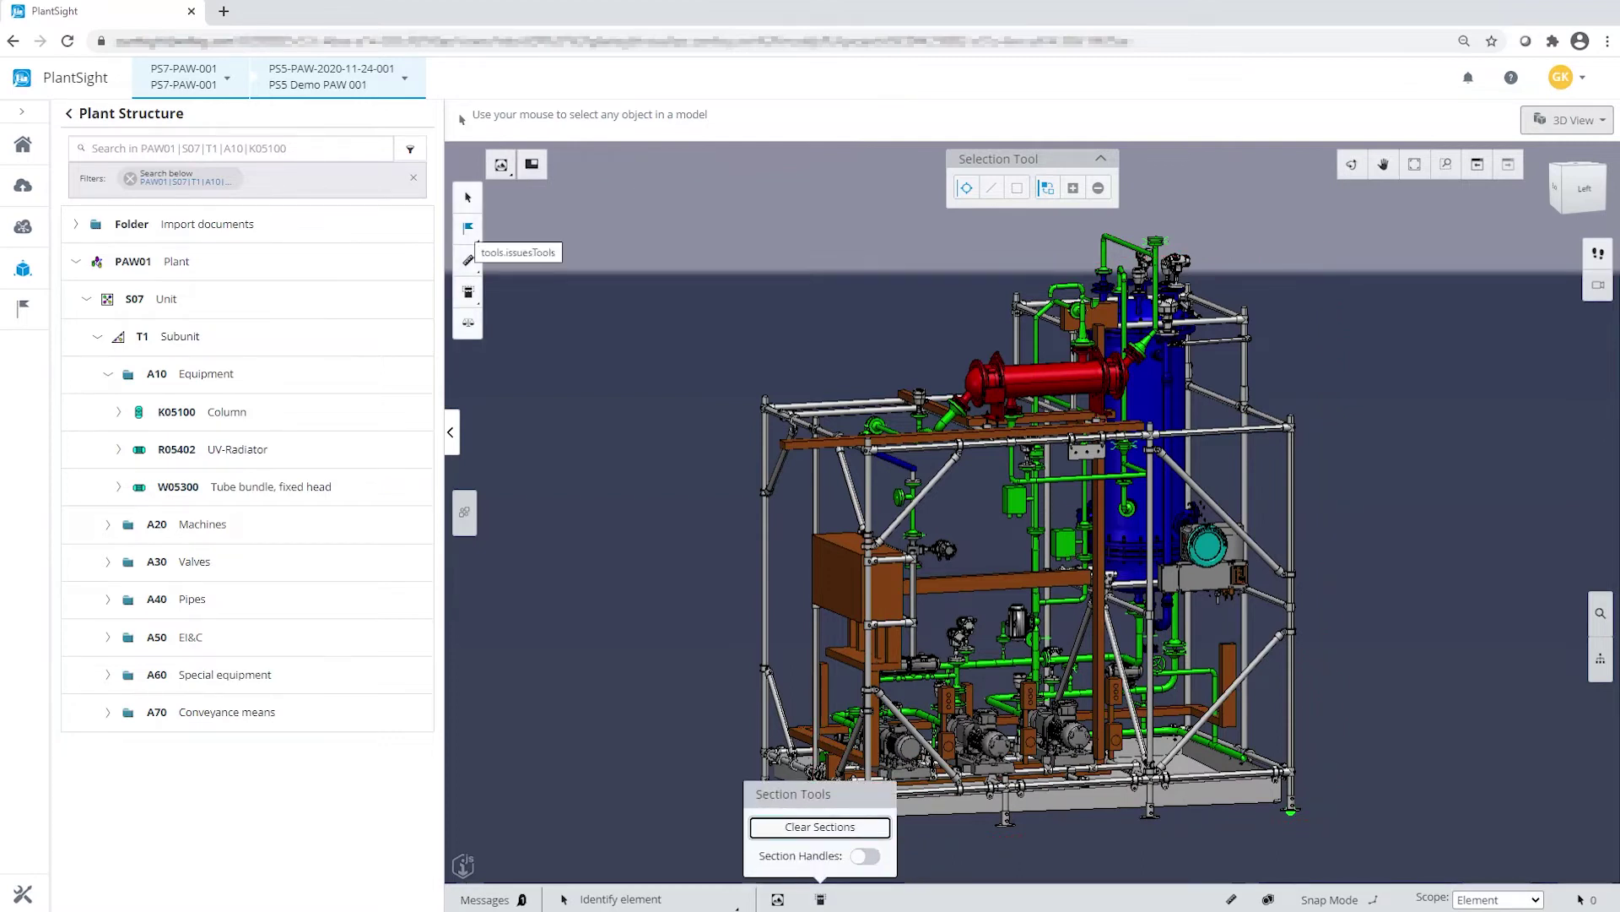
Section the 3D model by element, using the blue column as the clip volume.
left_click(468, 291)
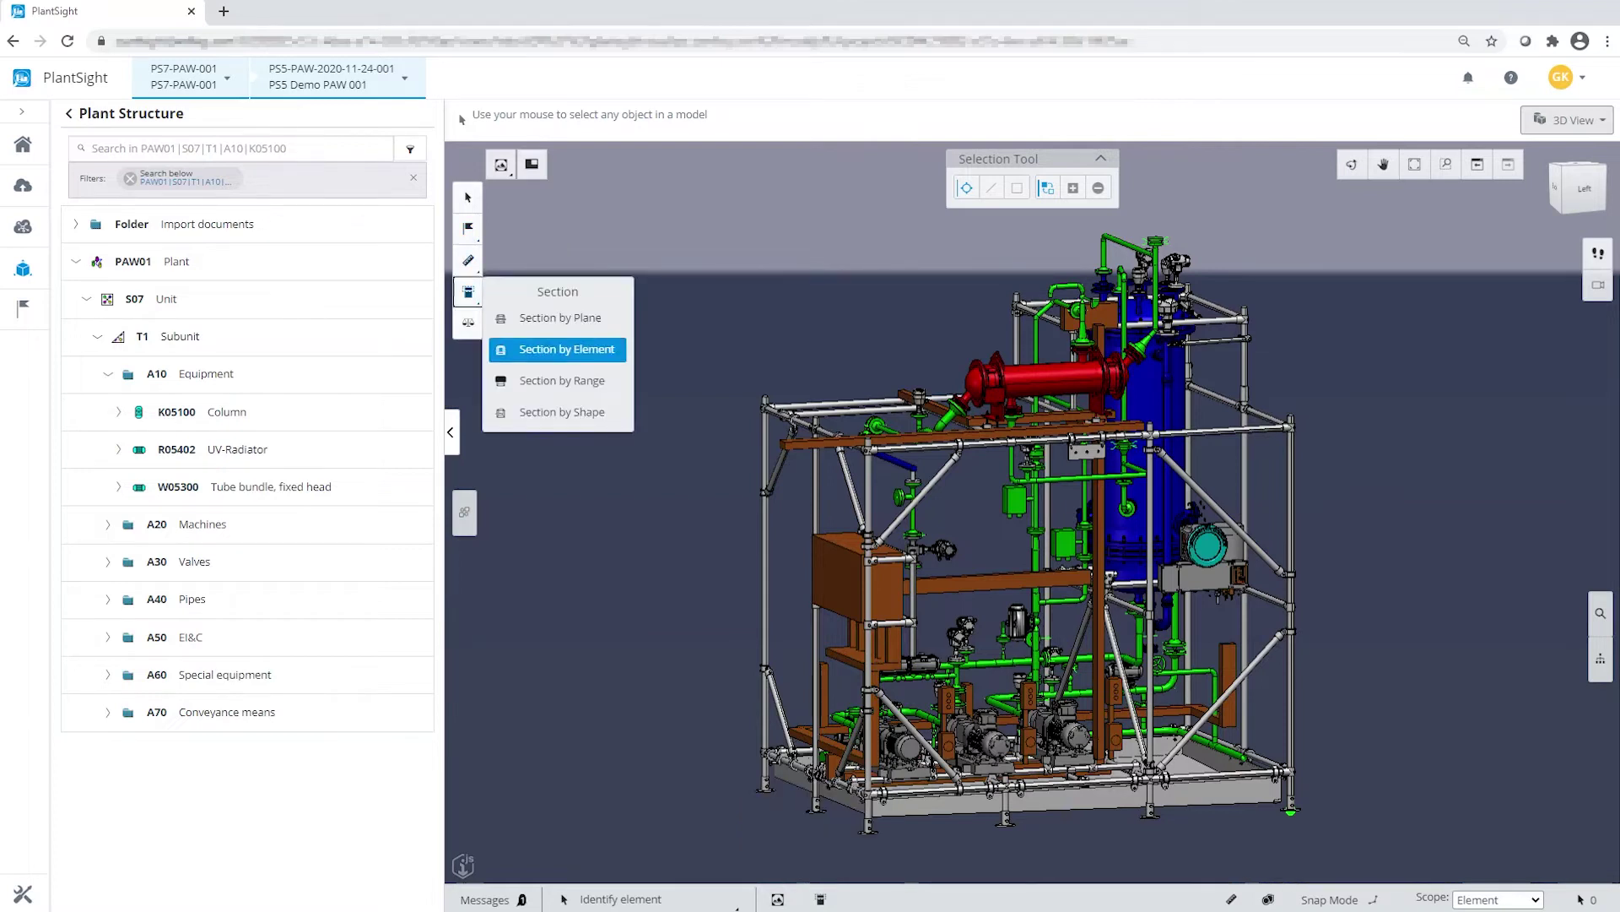
left_click(567, 349)
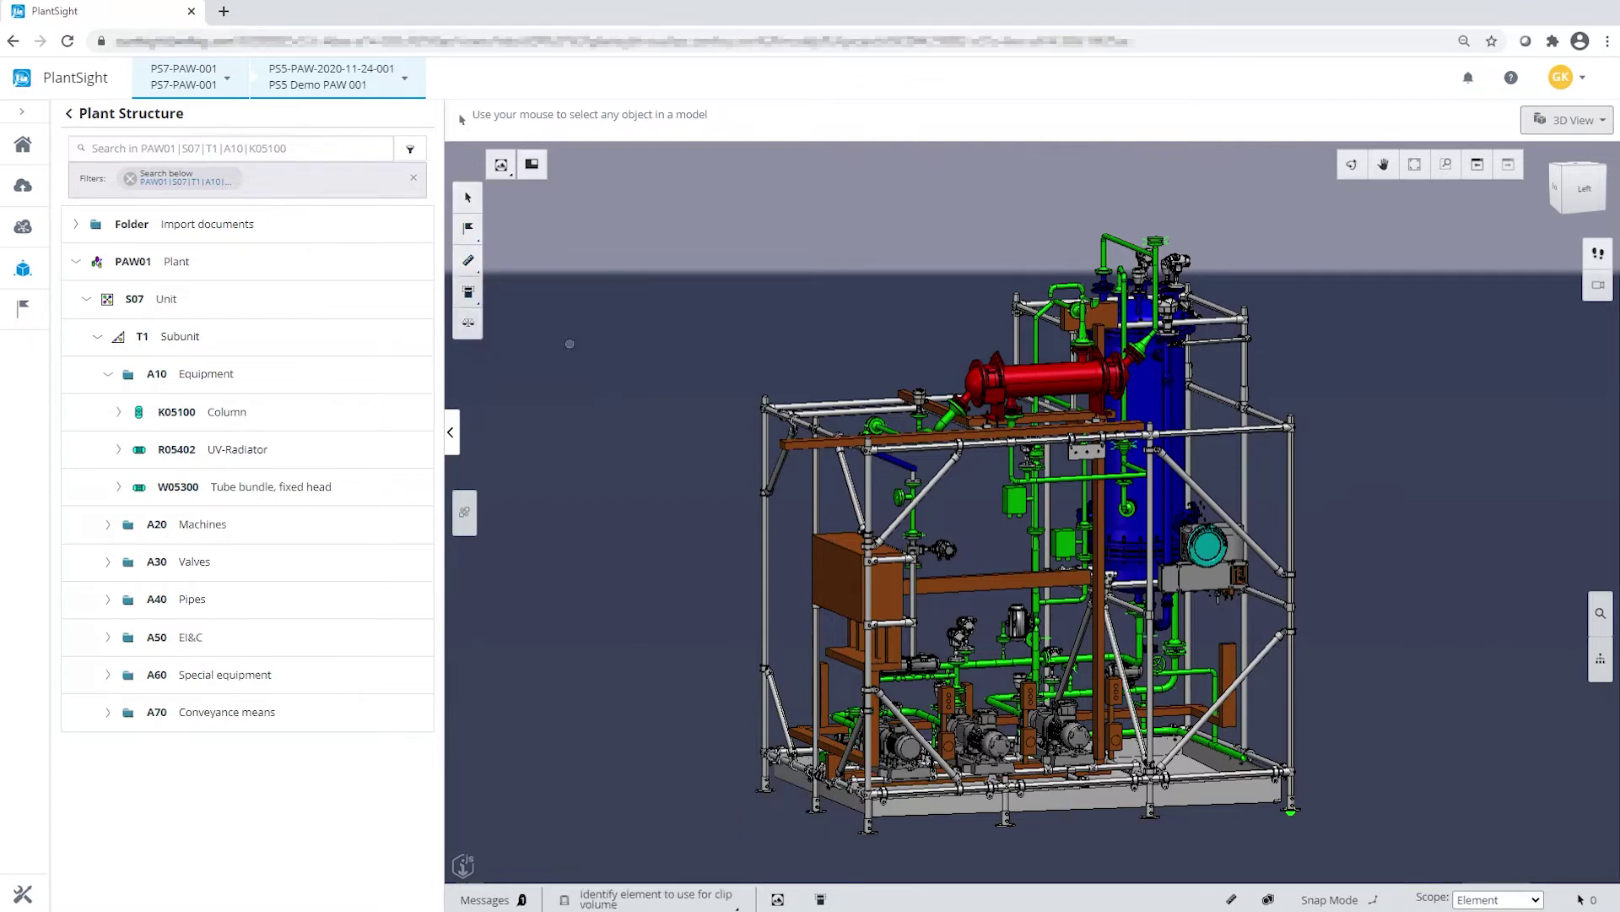
left_click(1146, 392)
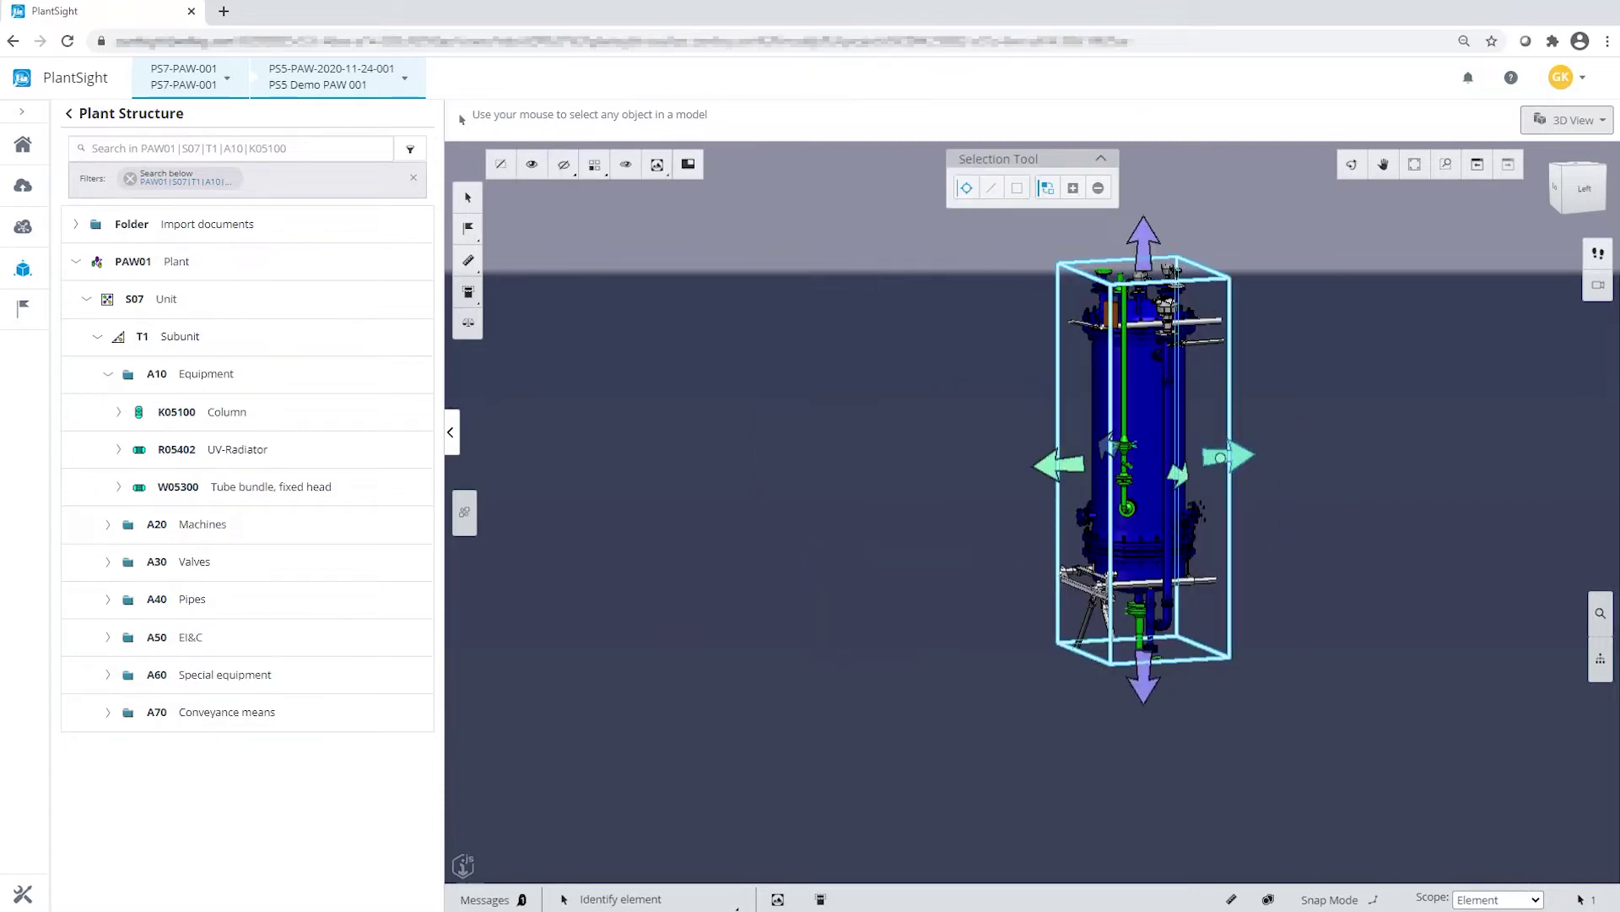
Enlarge the clip volume around the blue column by moving its side faces outward.
left_click(1178, 473)
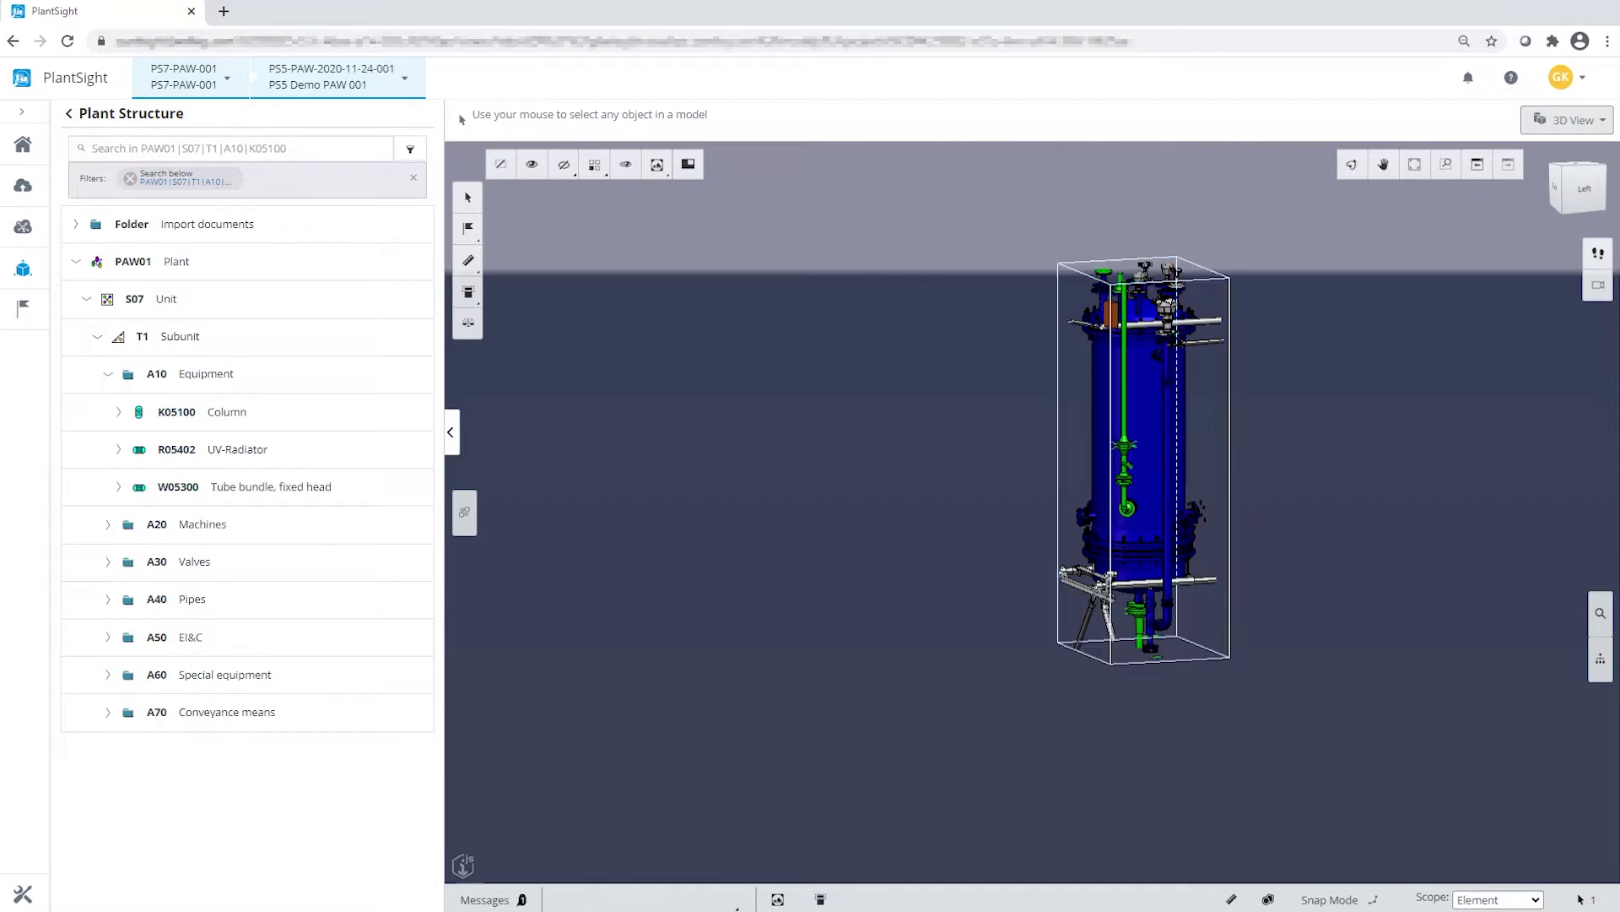
mouse_move(1163, 468)
left_mouse_down()
mouse_move(1126, 454)
mouse_move(1182, 469)
left_mouse_up()
scroll(1181, 469, "up", 5)
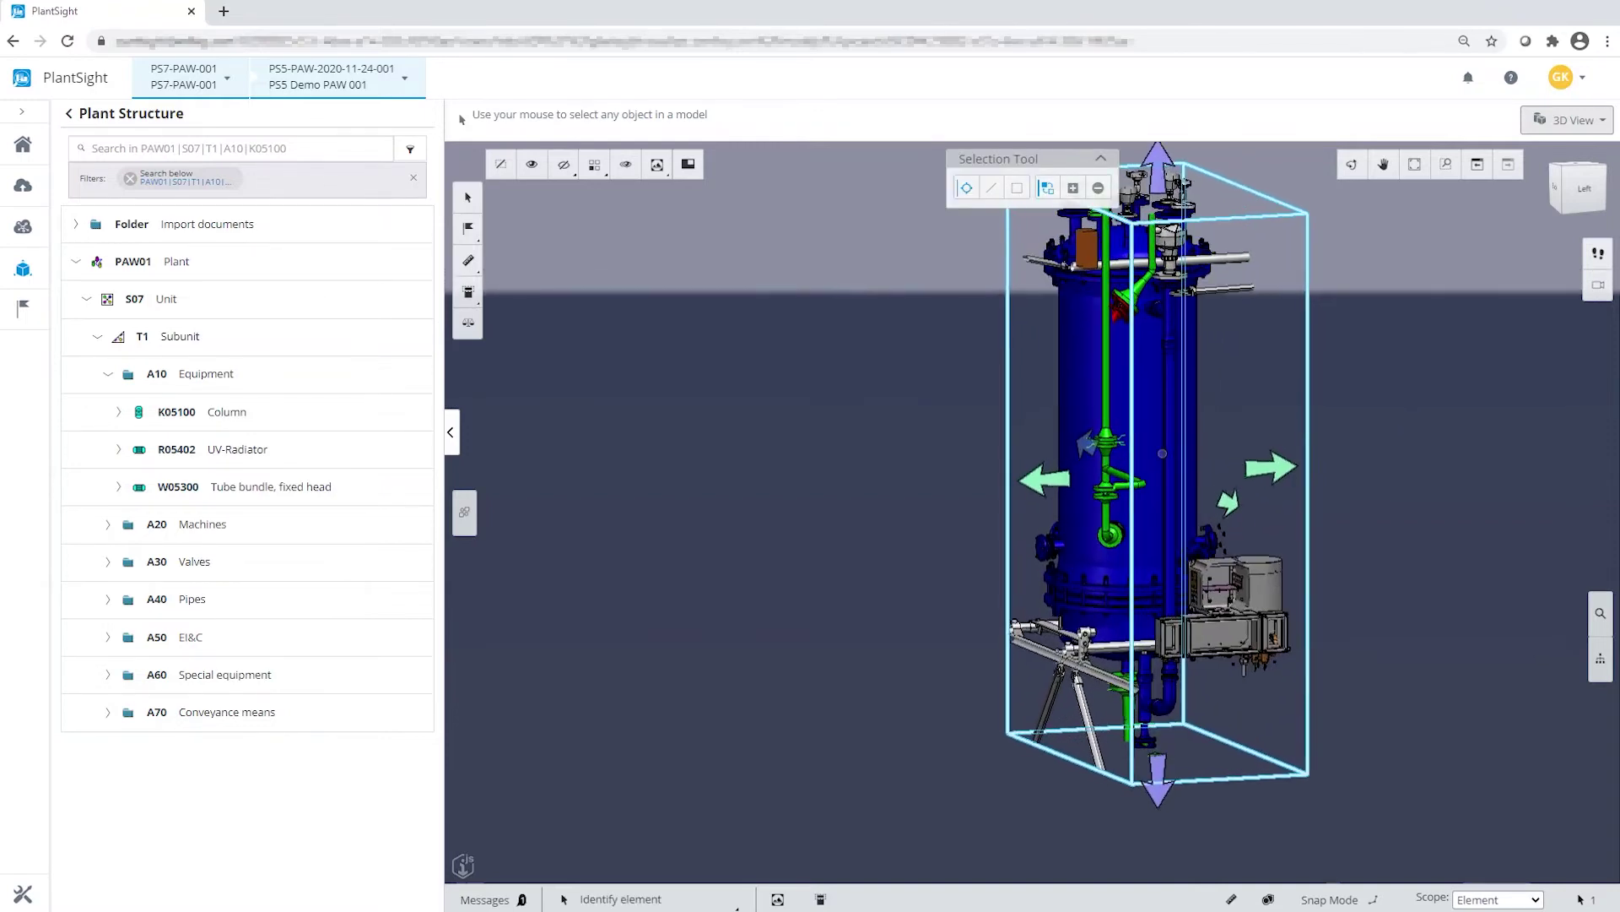
left_click_drag(1055, 485, 933, 485)
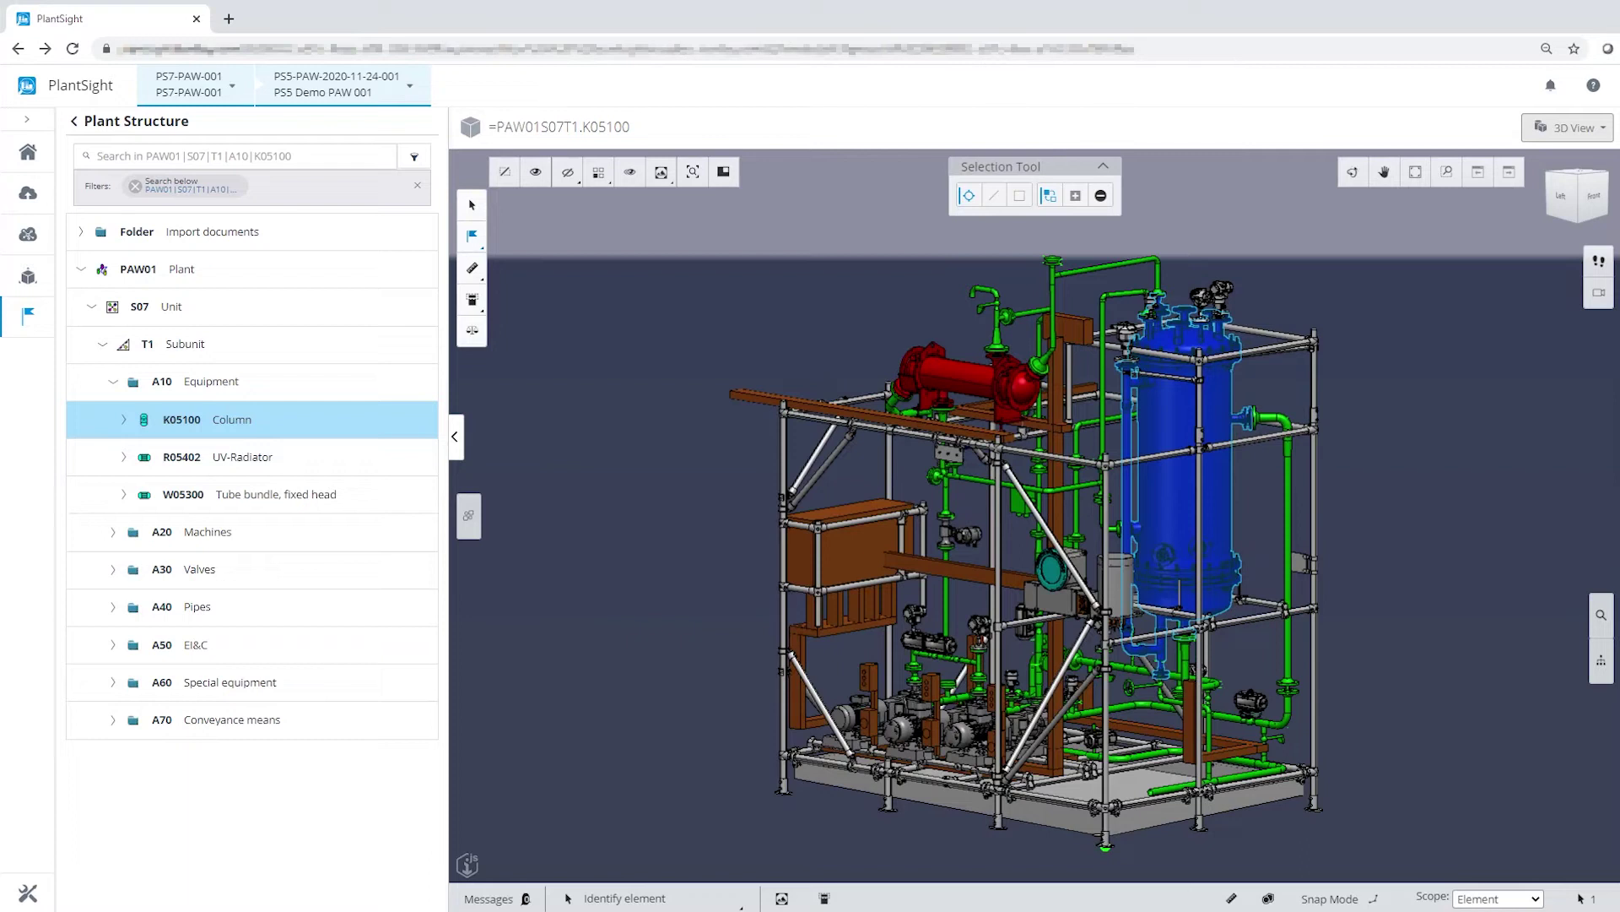
Show the issue resolution panel and start a new issue on the red tube bundle heat exchanger W05300.
left_click(472, 237)
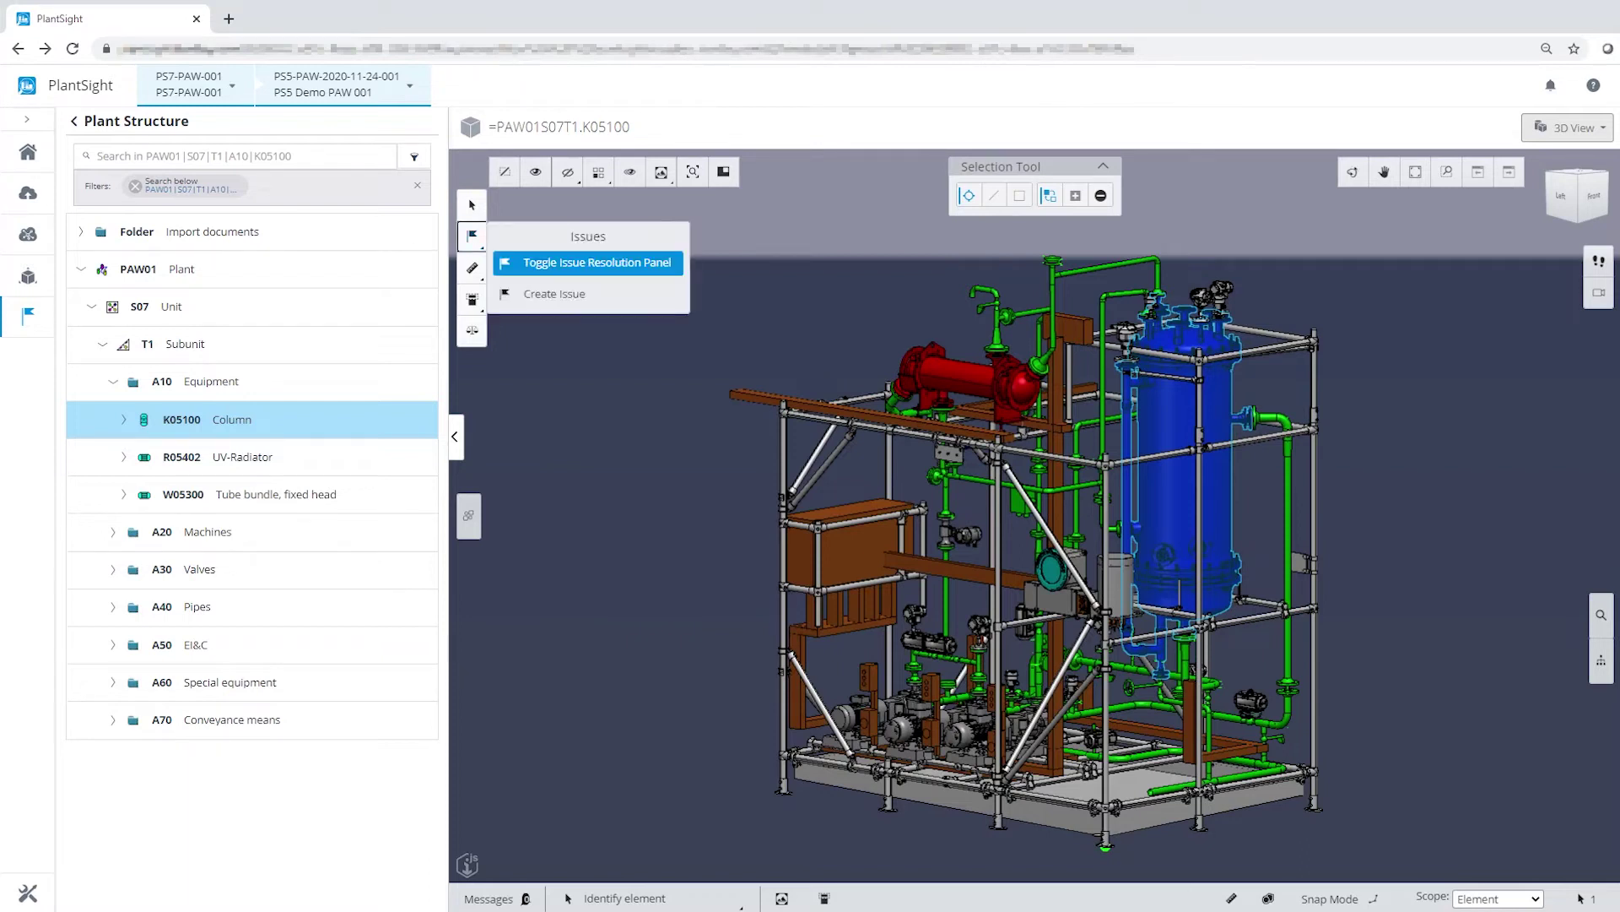
left_click(596, 263)
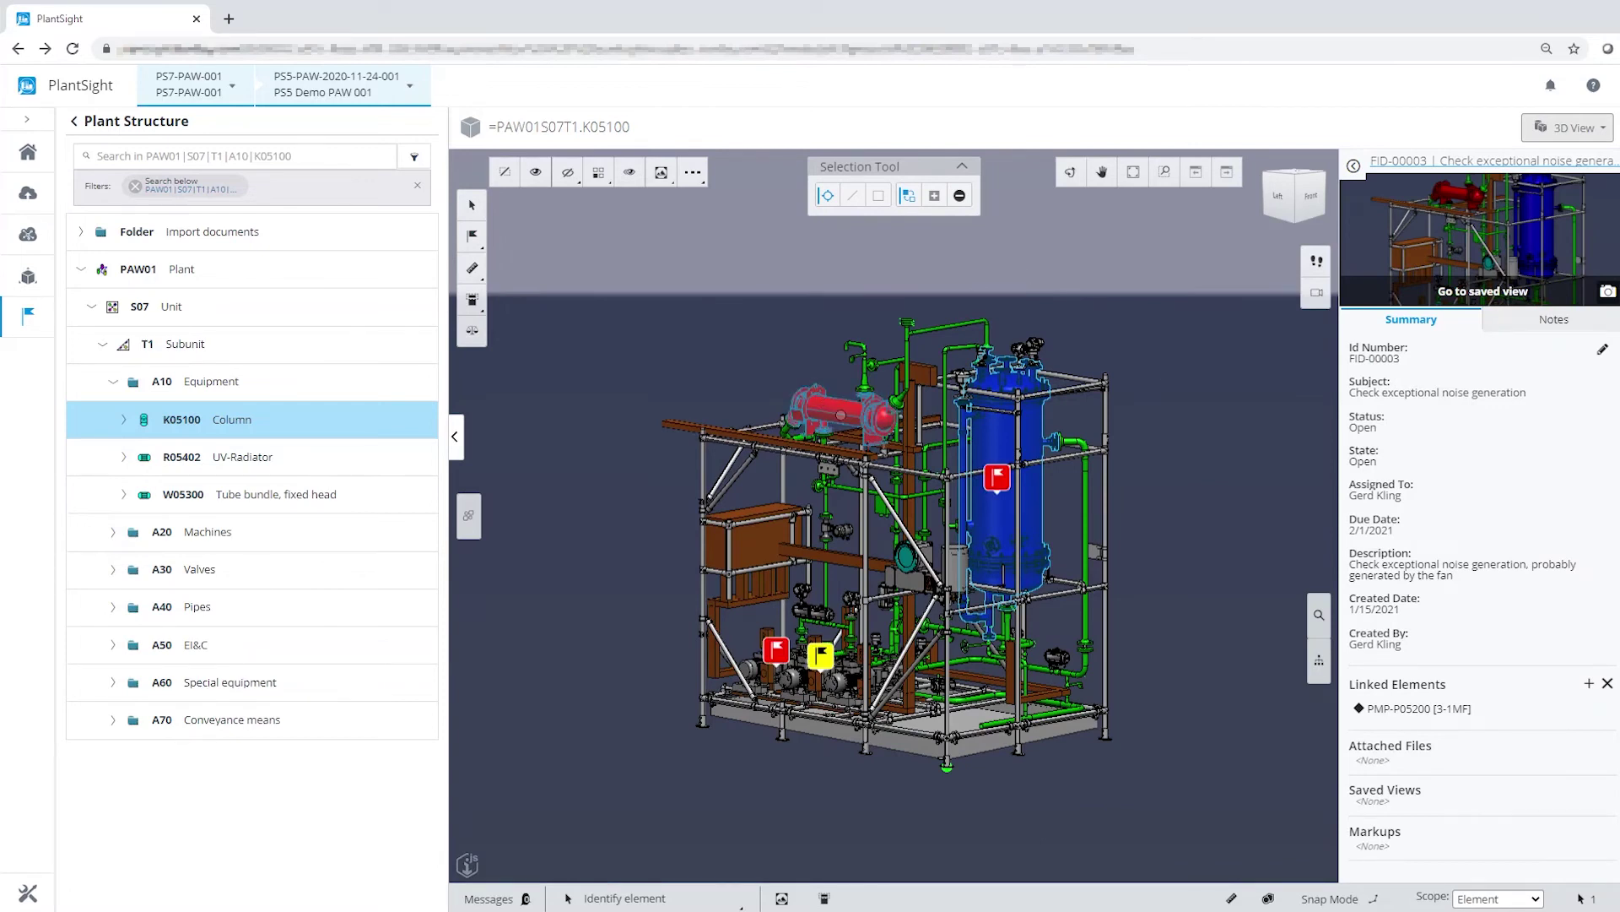
left_click(842, 414)
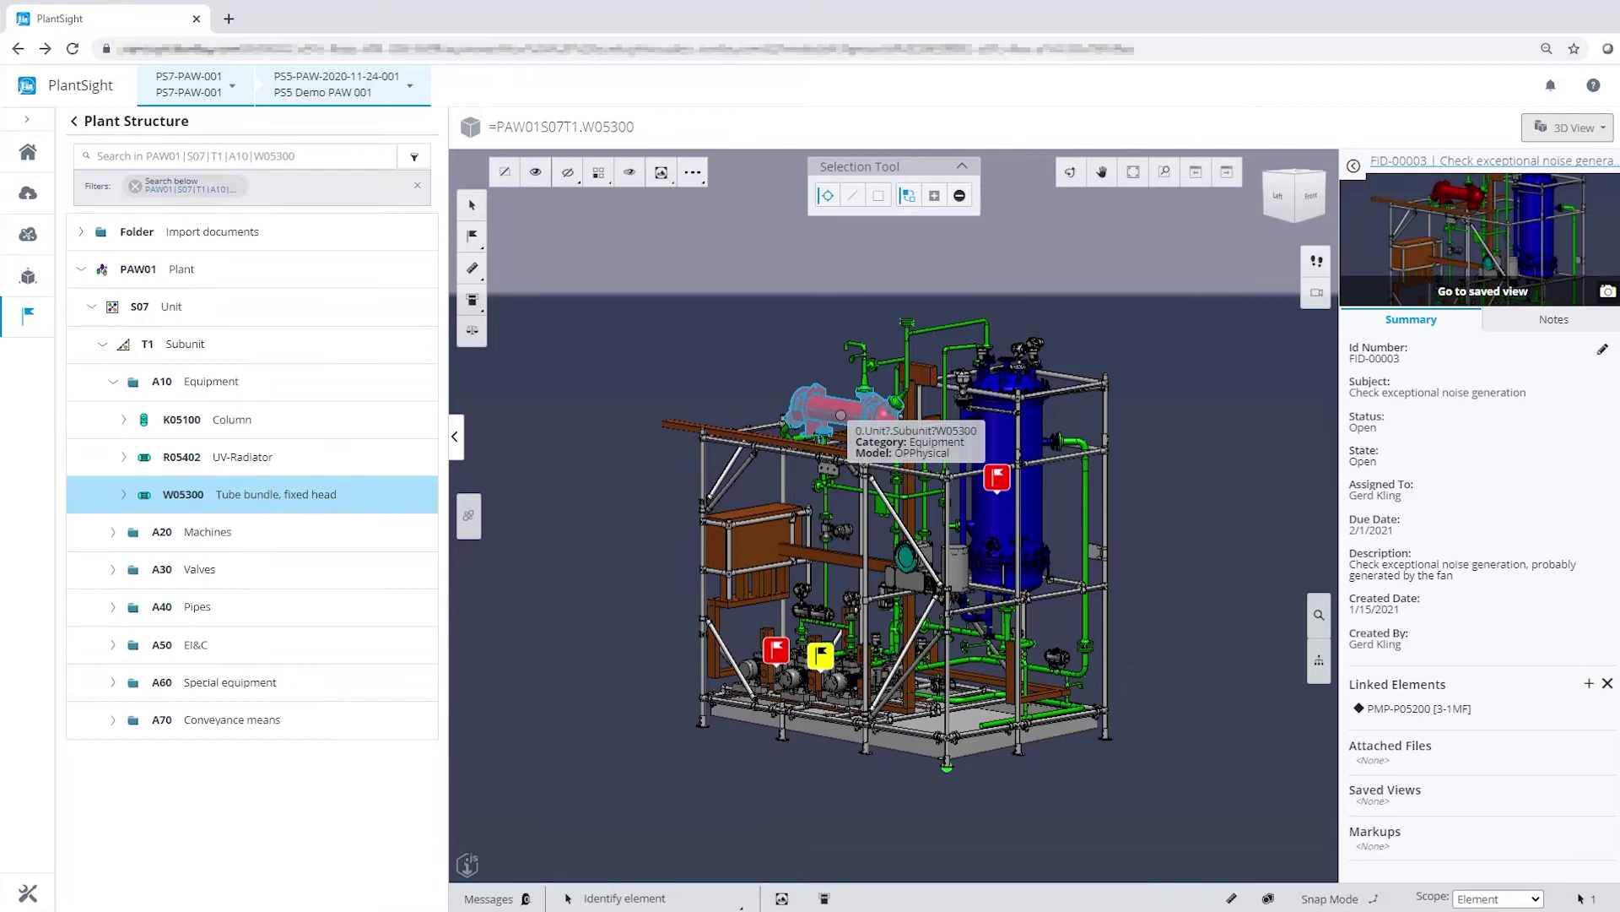
left_click(472, 235)
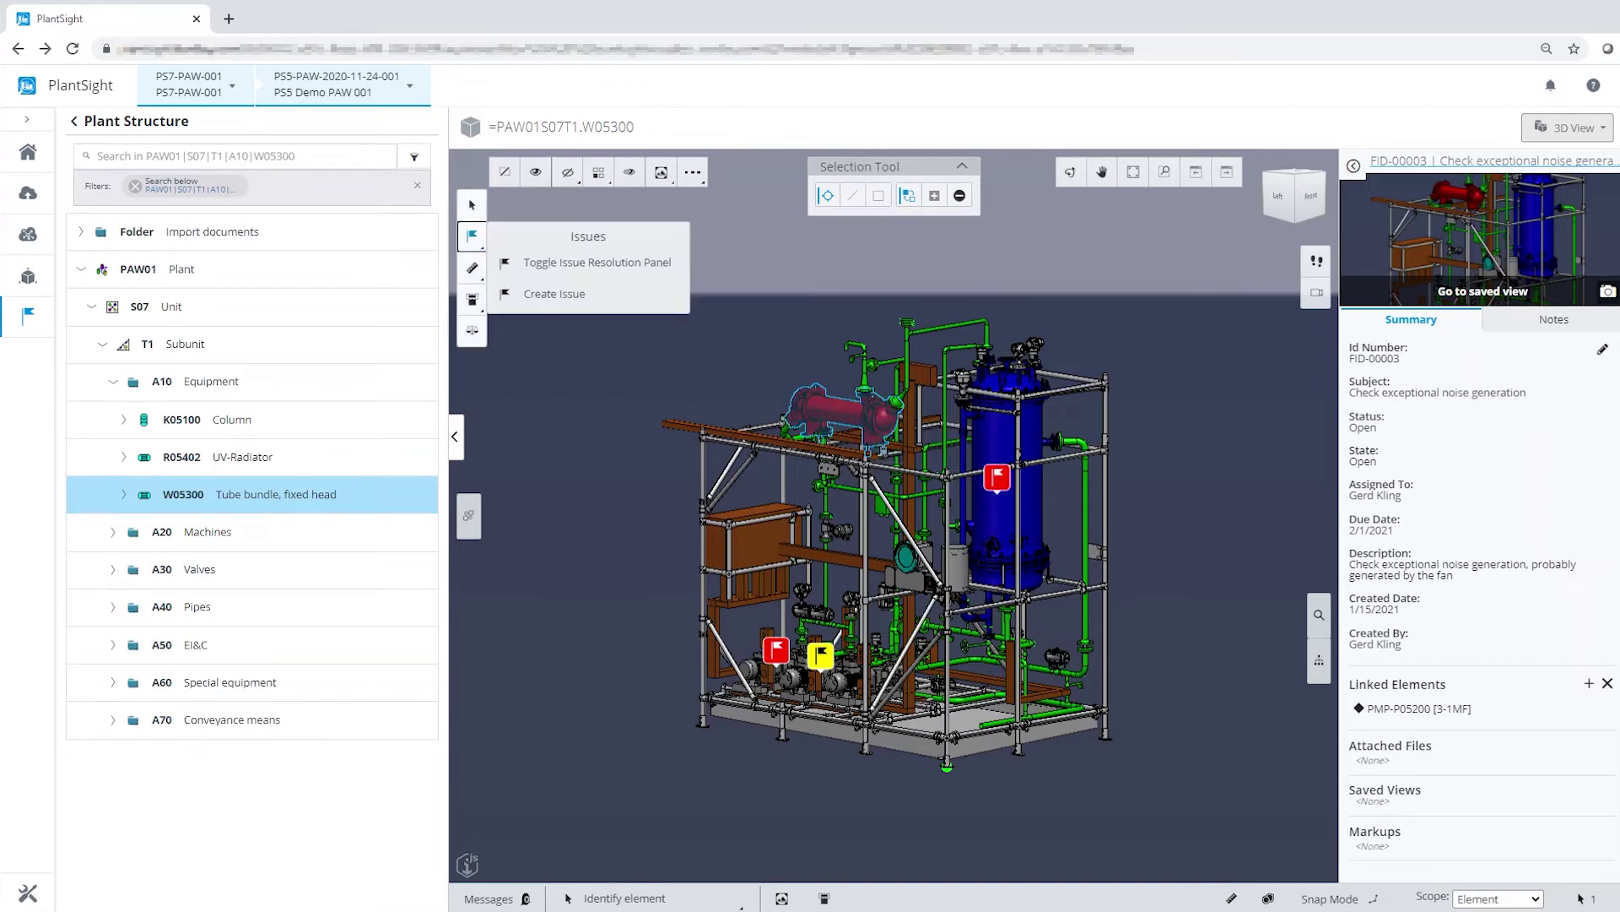
left_click(555, 293)
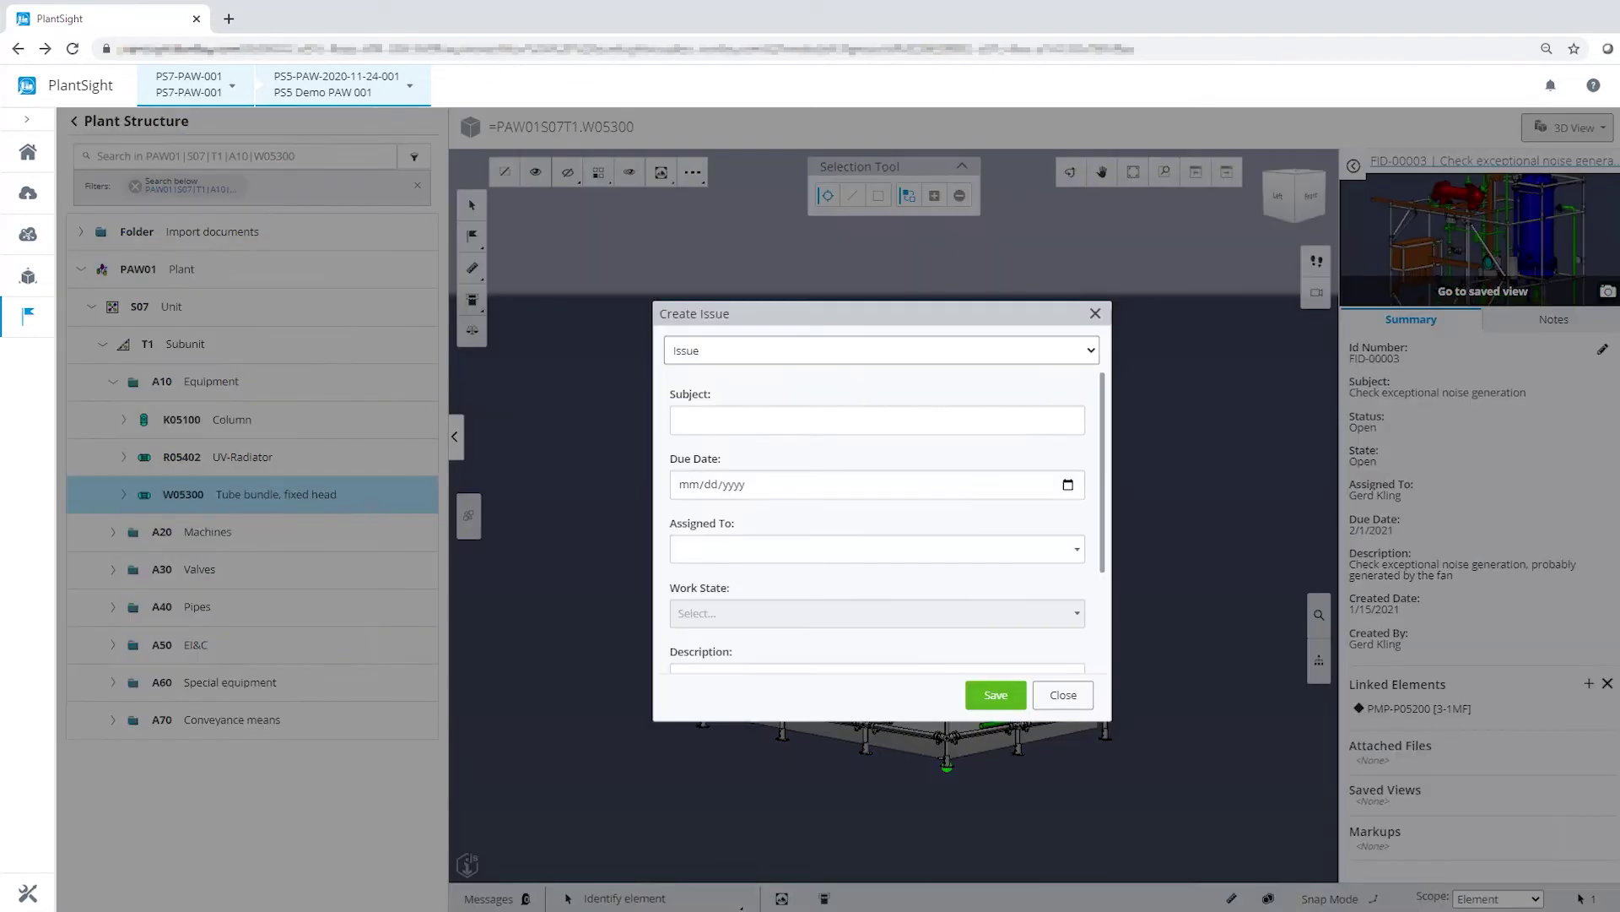
Save the issue with subject "check heat exchanger if possibly a leak", due date 02/03/2021 and a team member as assignee.
type("check heat exchanger if posibly a leak")
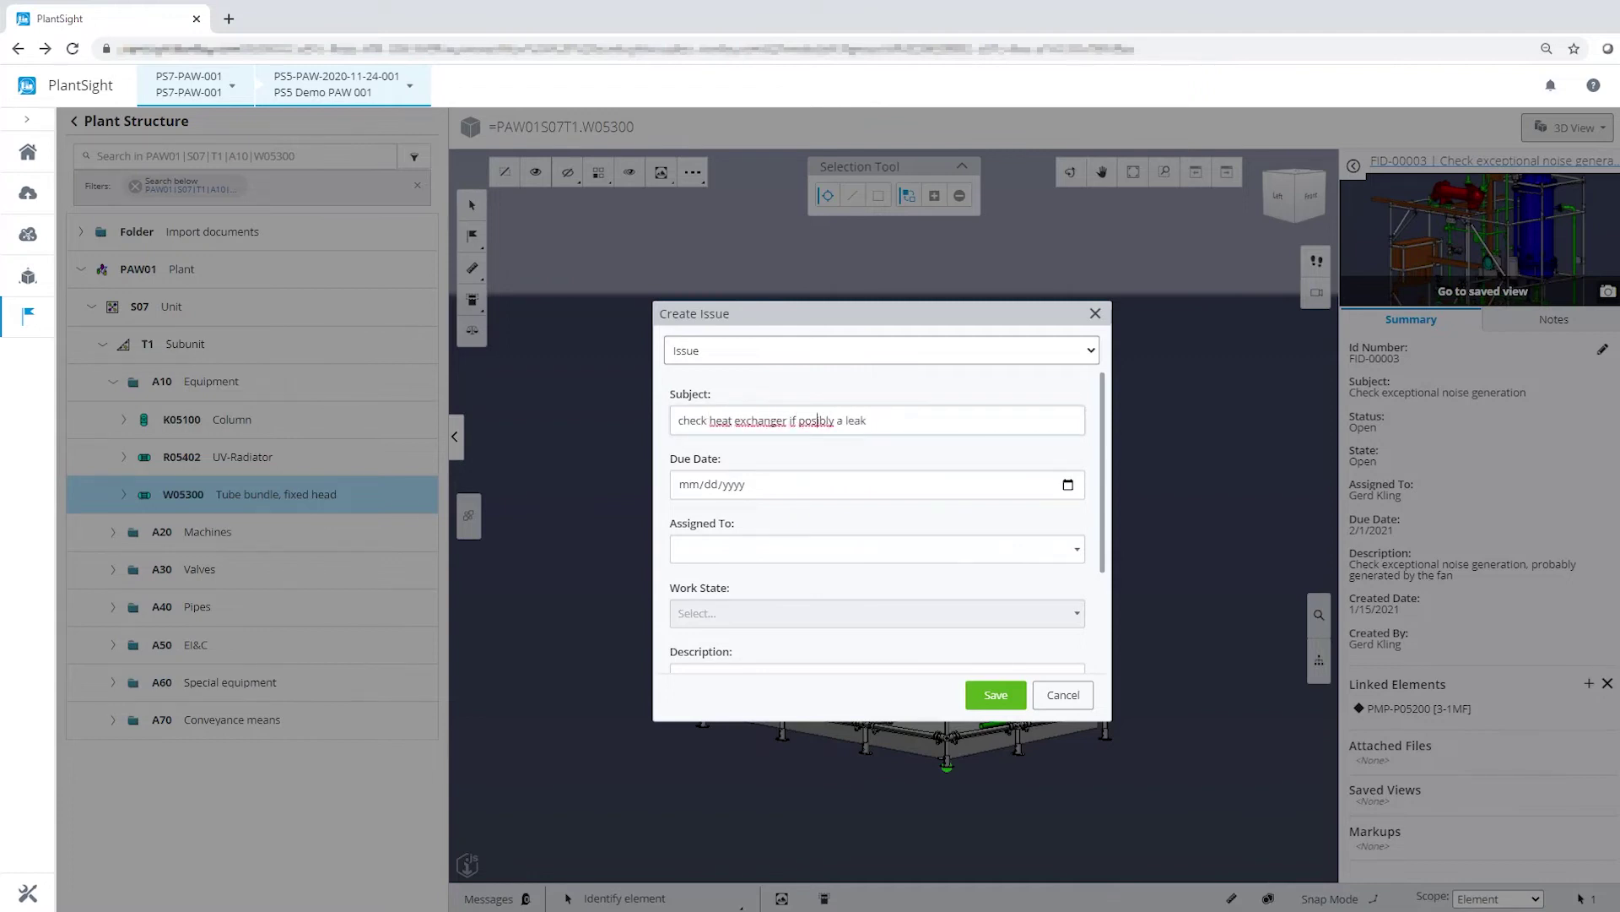
type("s")
left_click(1067, 485)
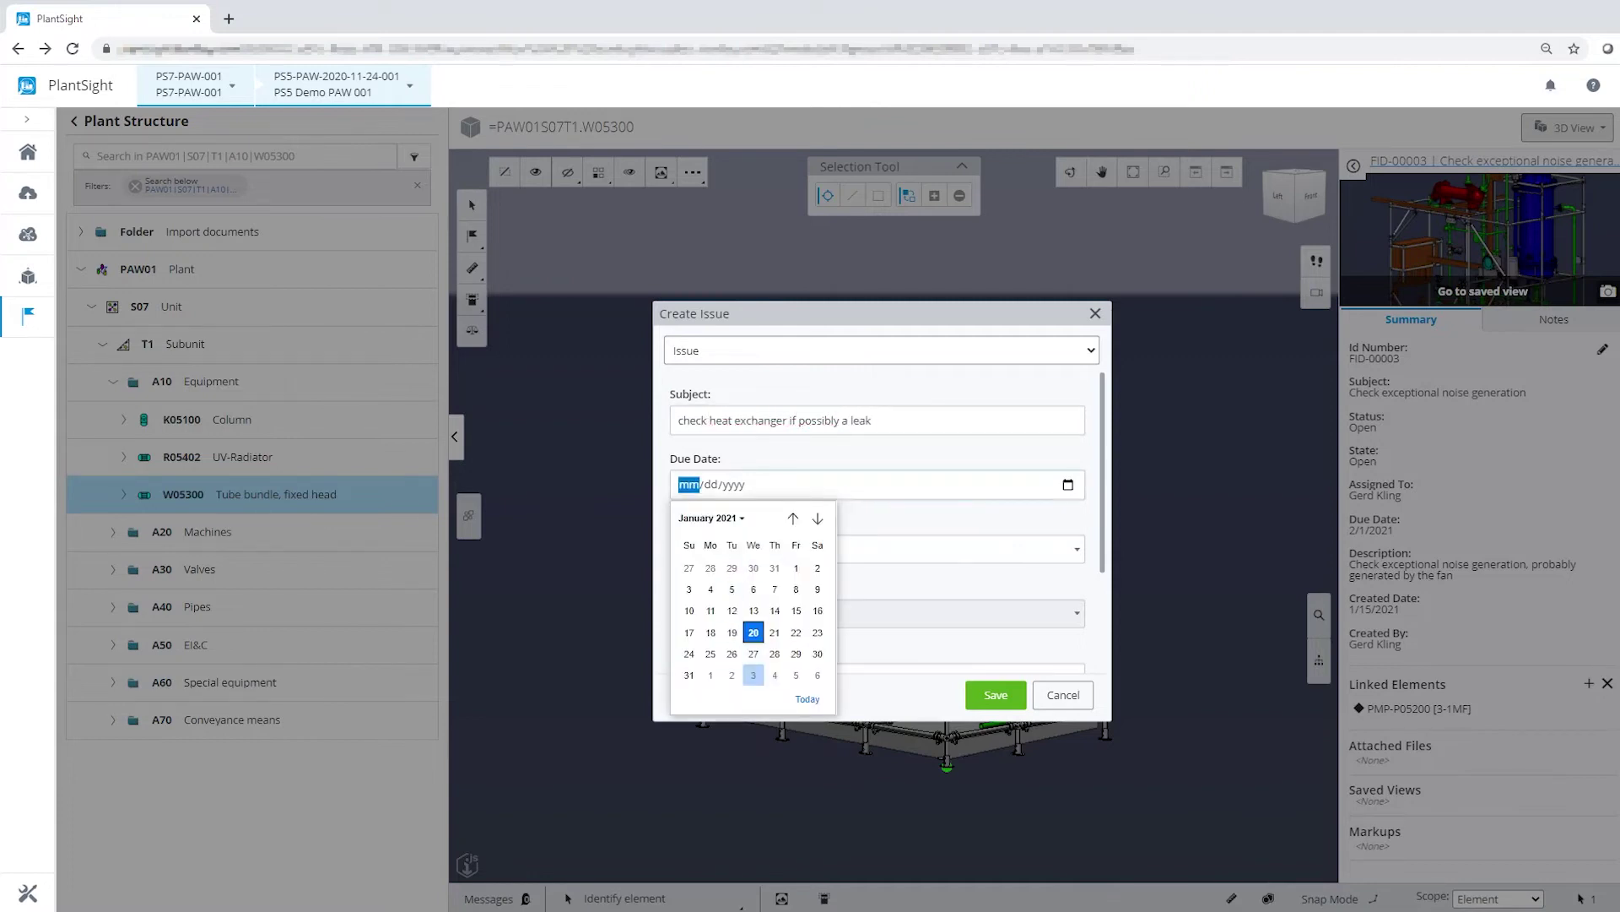
left_click(754, 675)
left_click(877, 548)
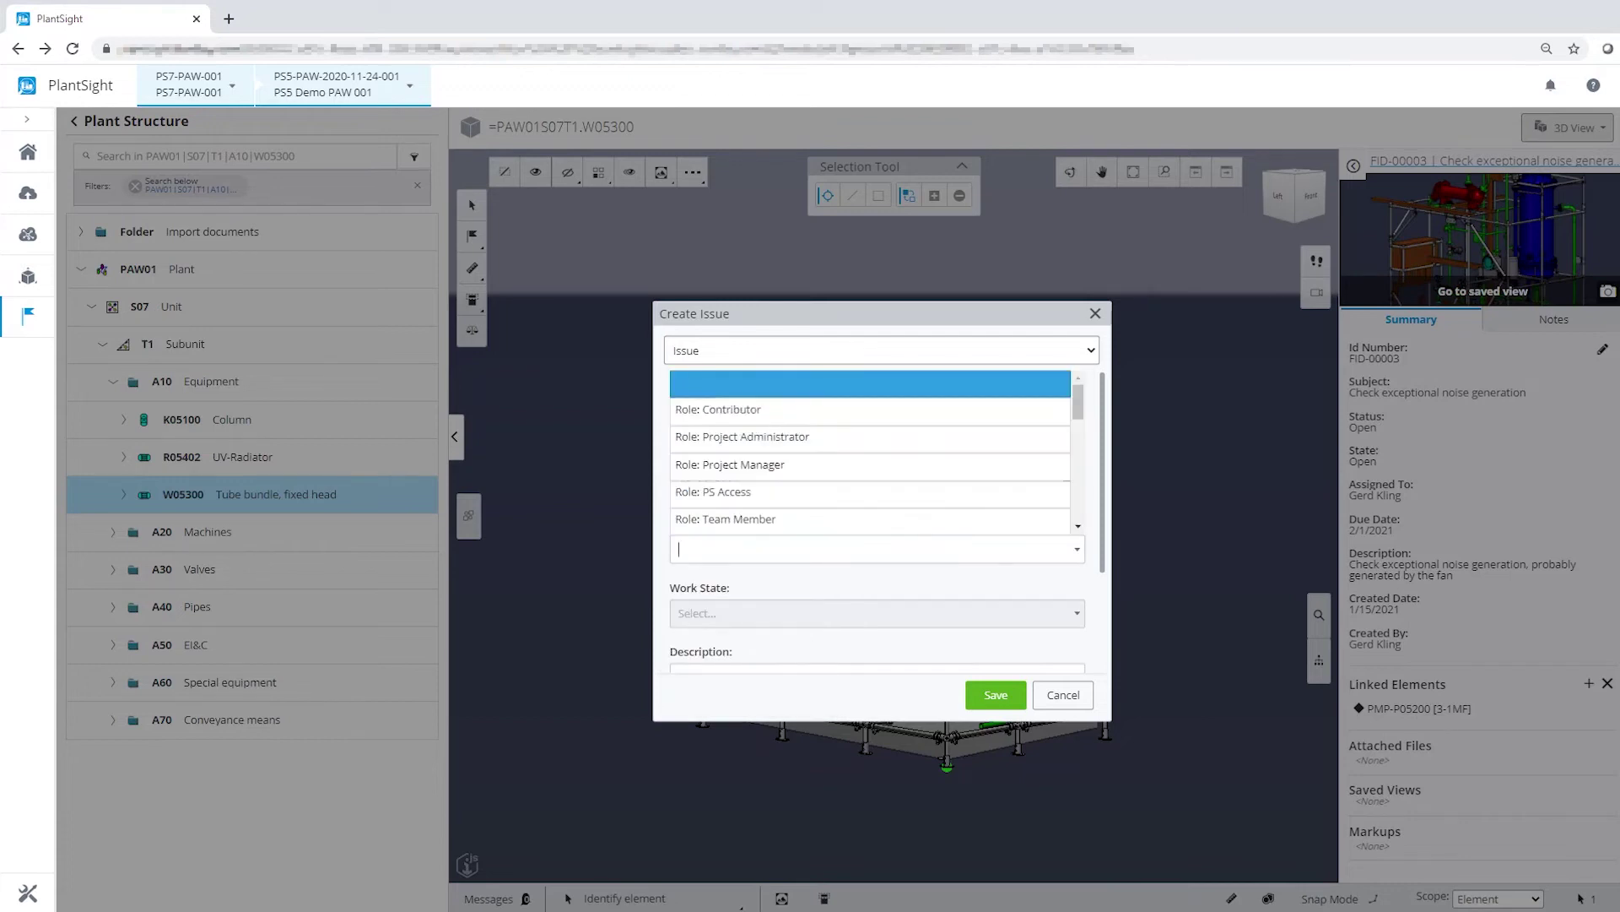
scroll(869, 428, "down", 3)
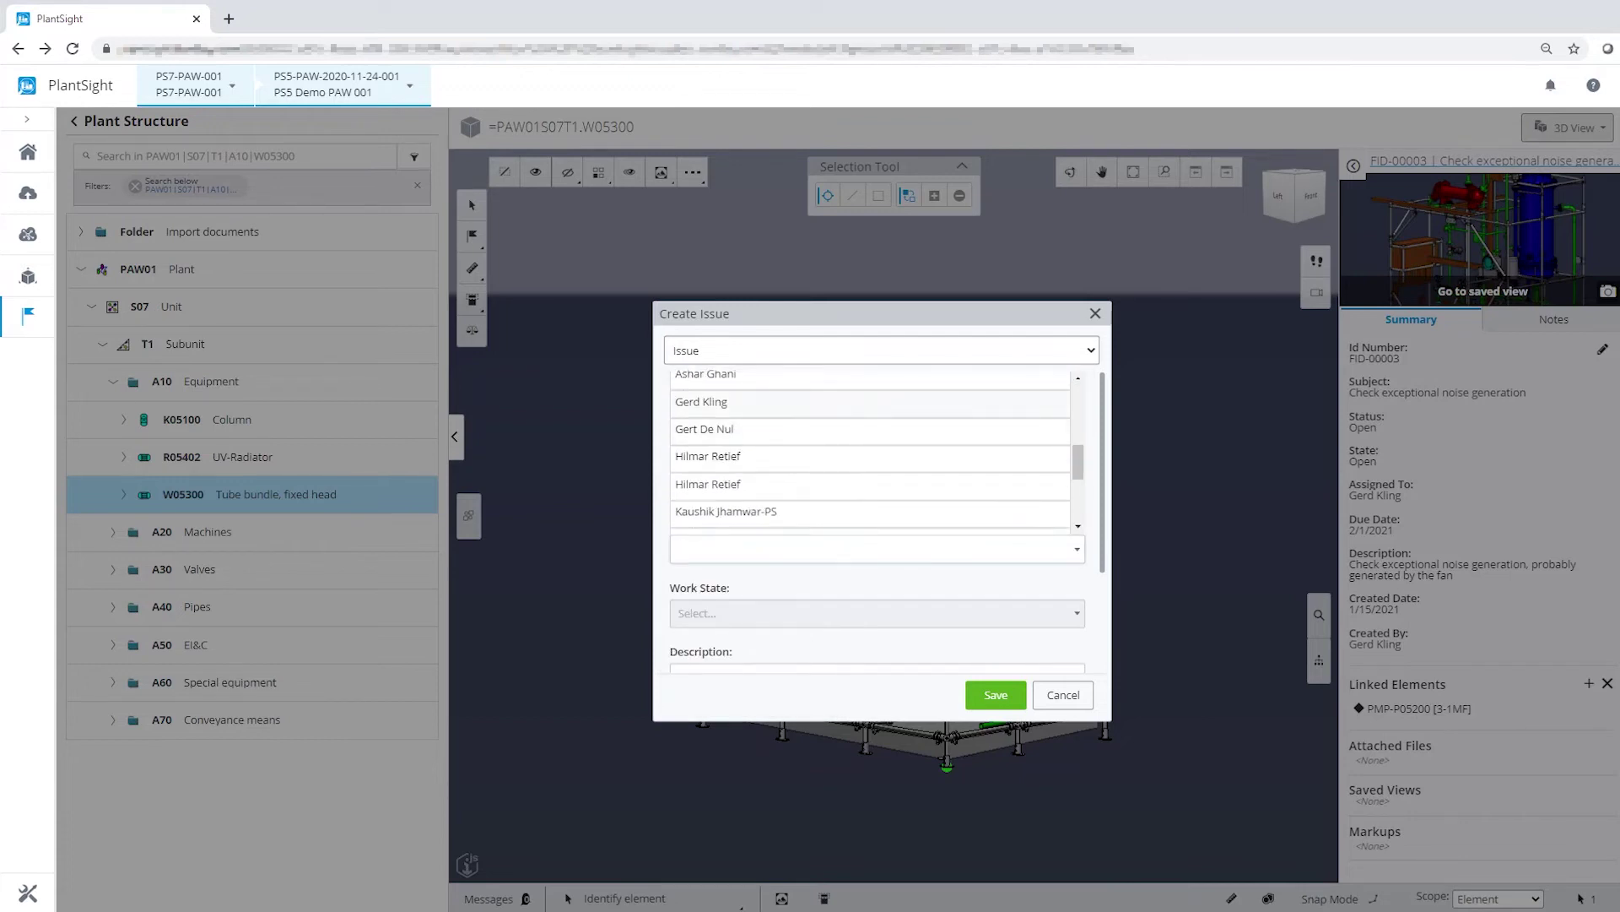
left_click(702, 401)
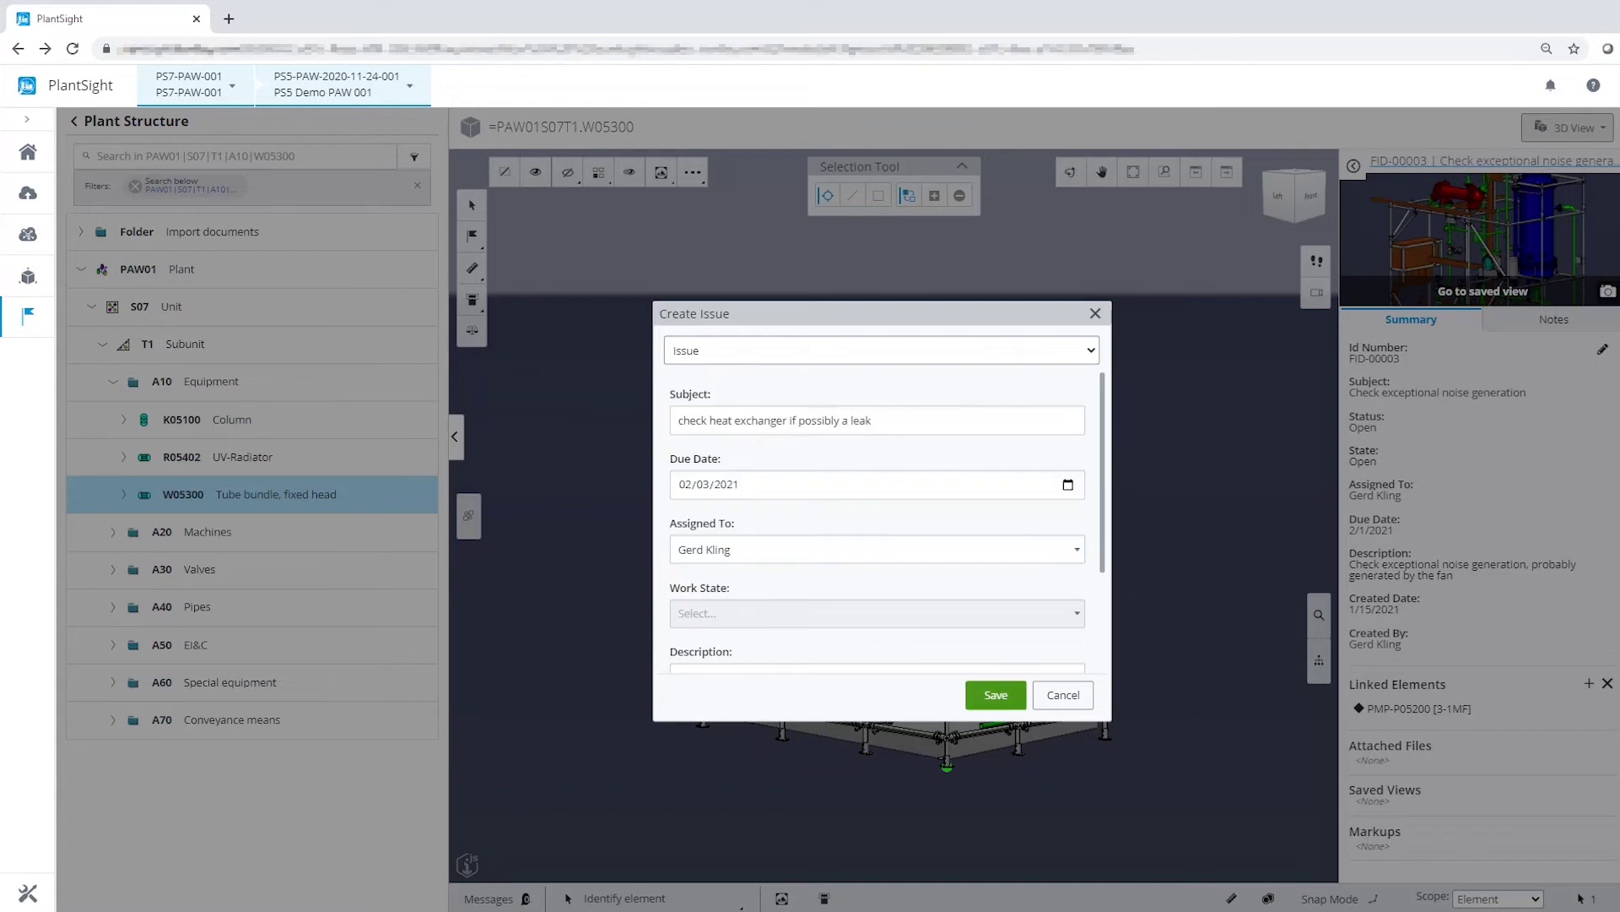
left_click(996, 695)
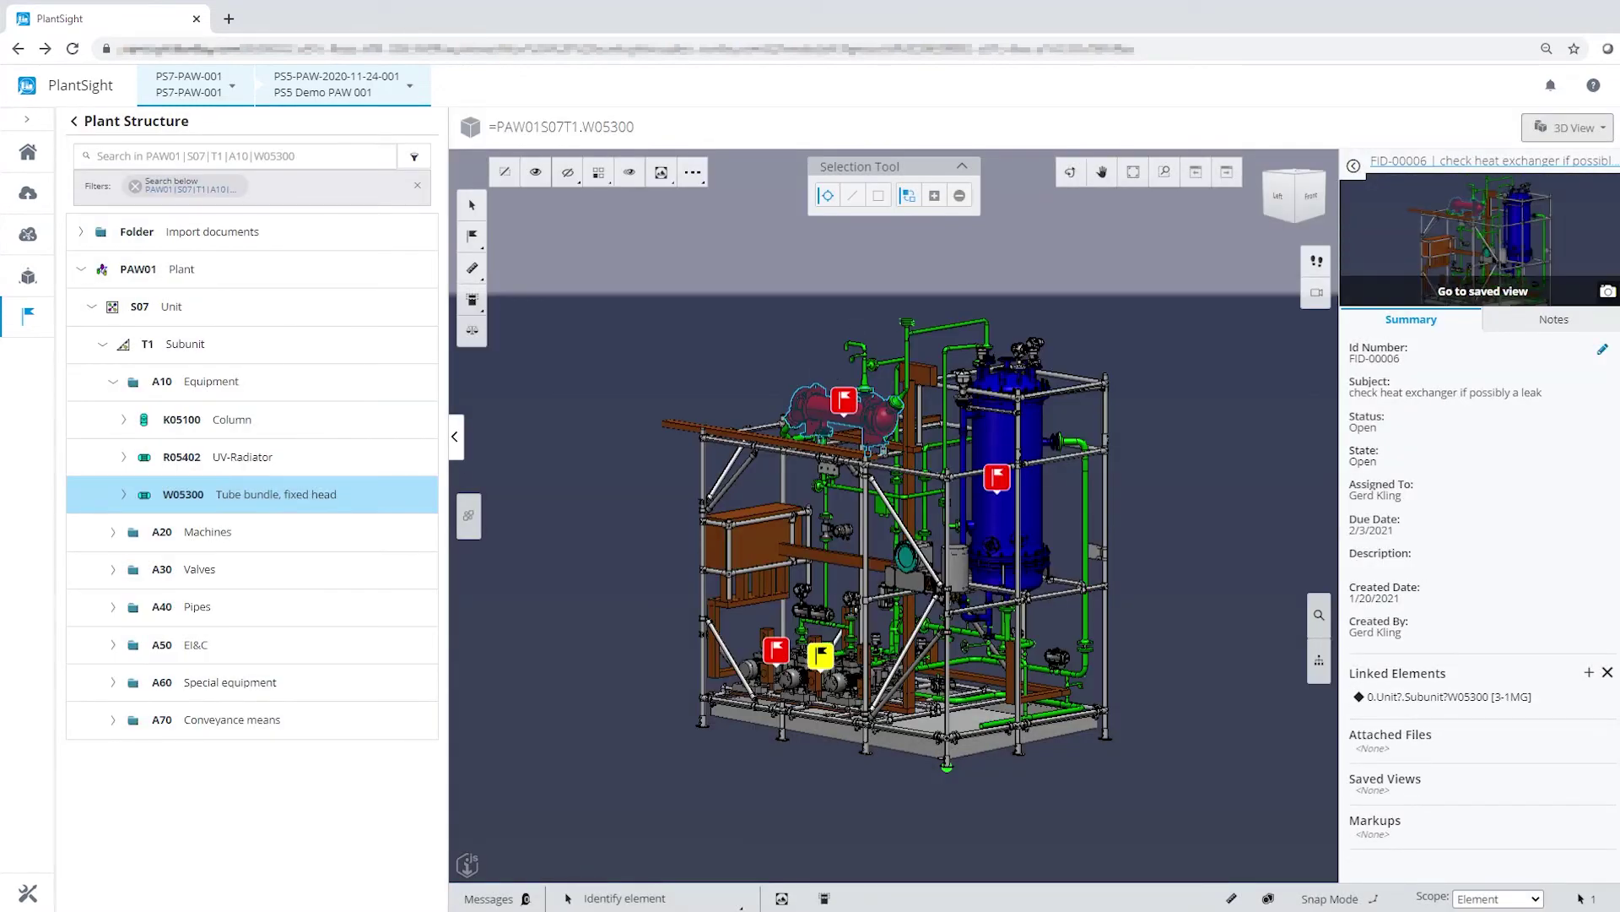
Advance the heat exchanger issue through its workflow to Assigned, Review and Approved.
left_click(1601, 349)
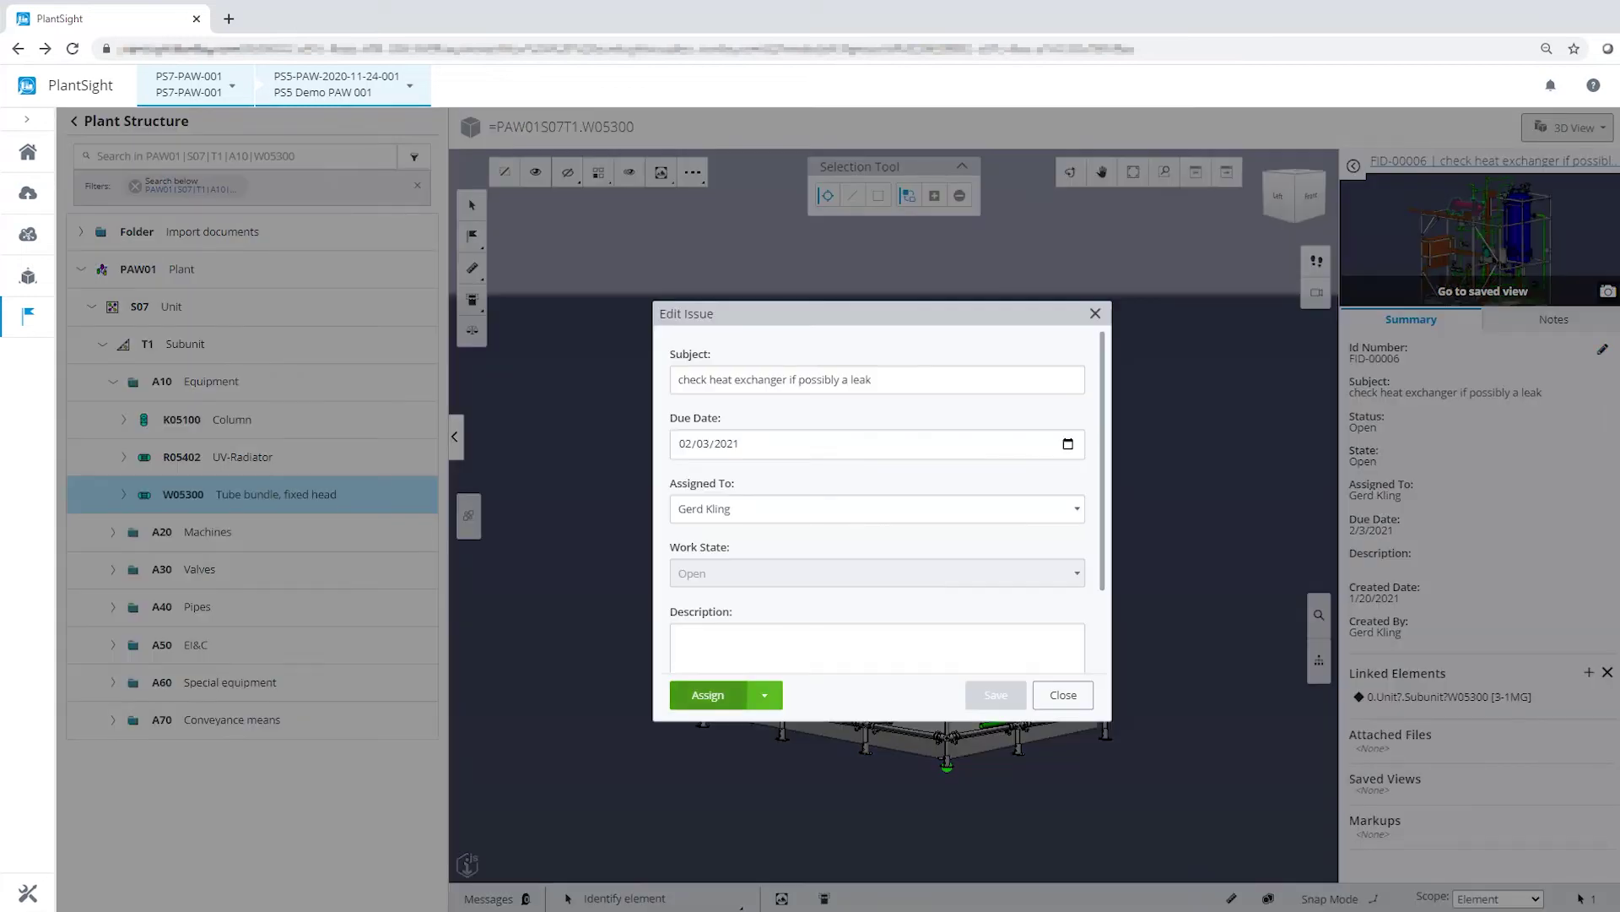
left_click(707, 693)
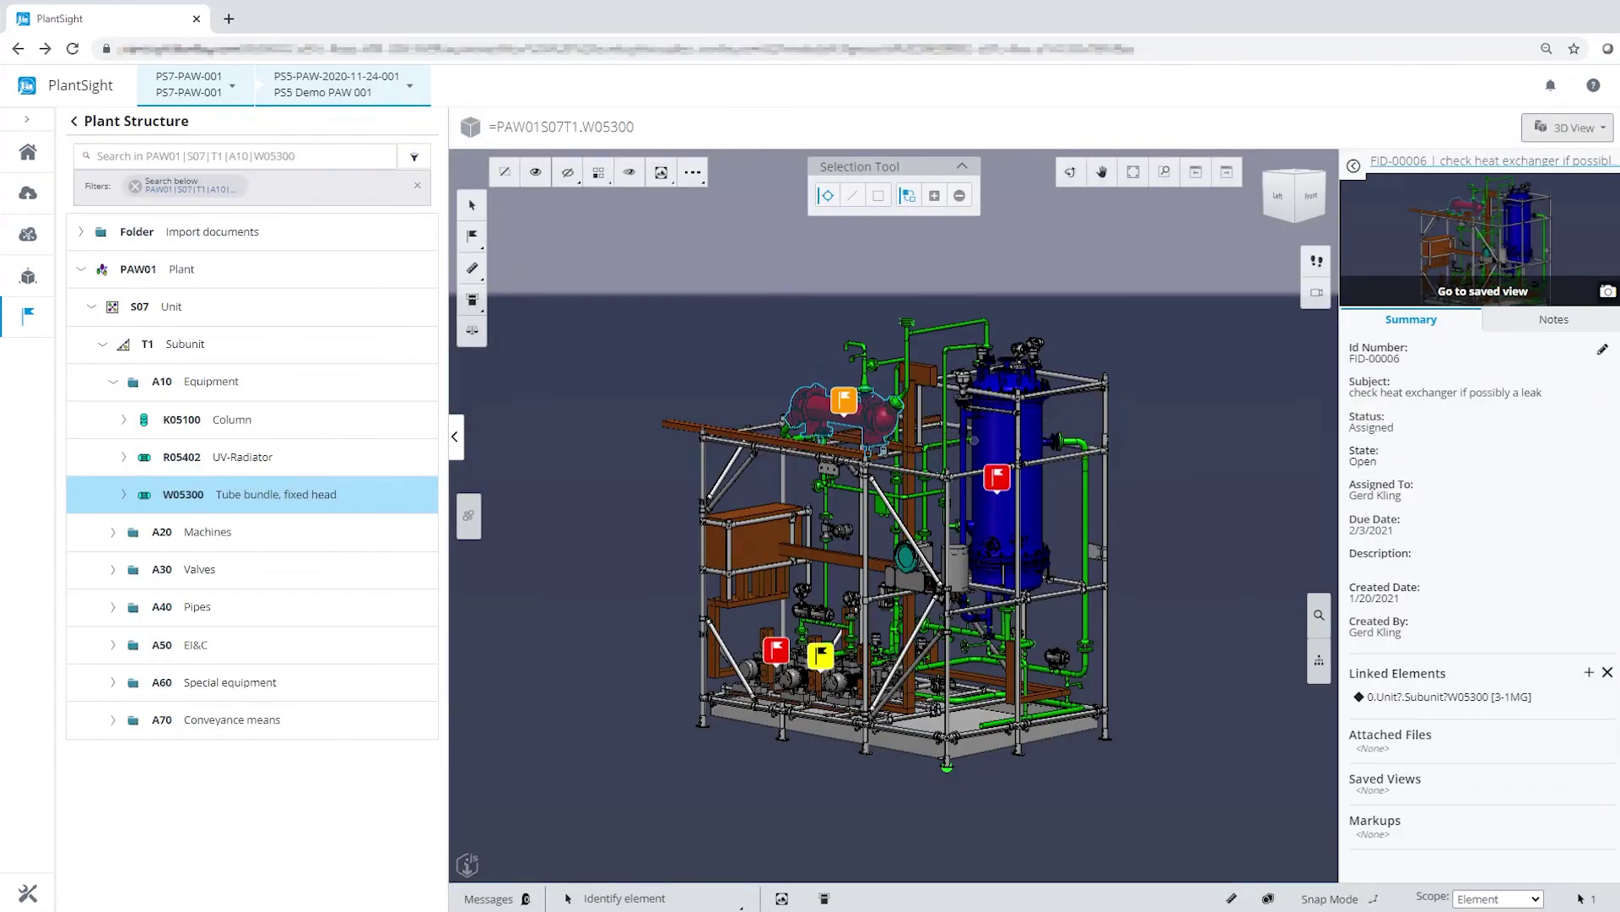
left_click(1602, 348)
left_click(718, 693)
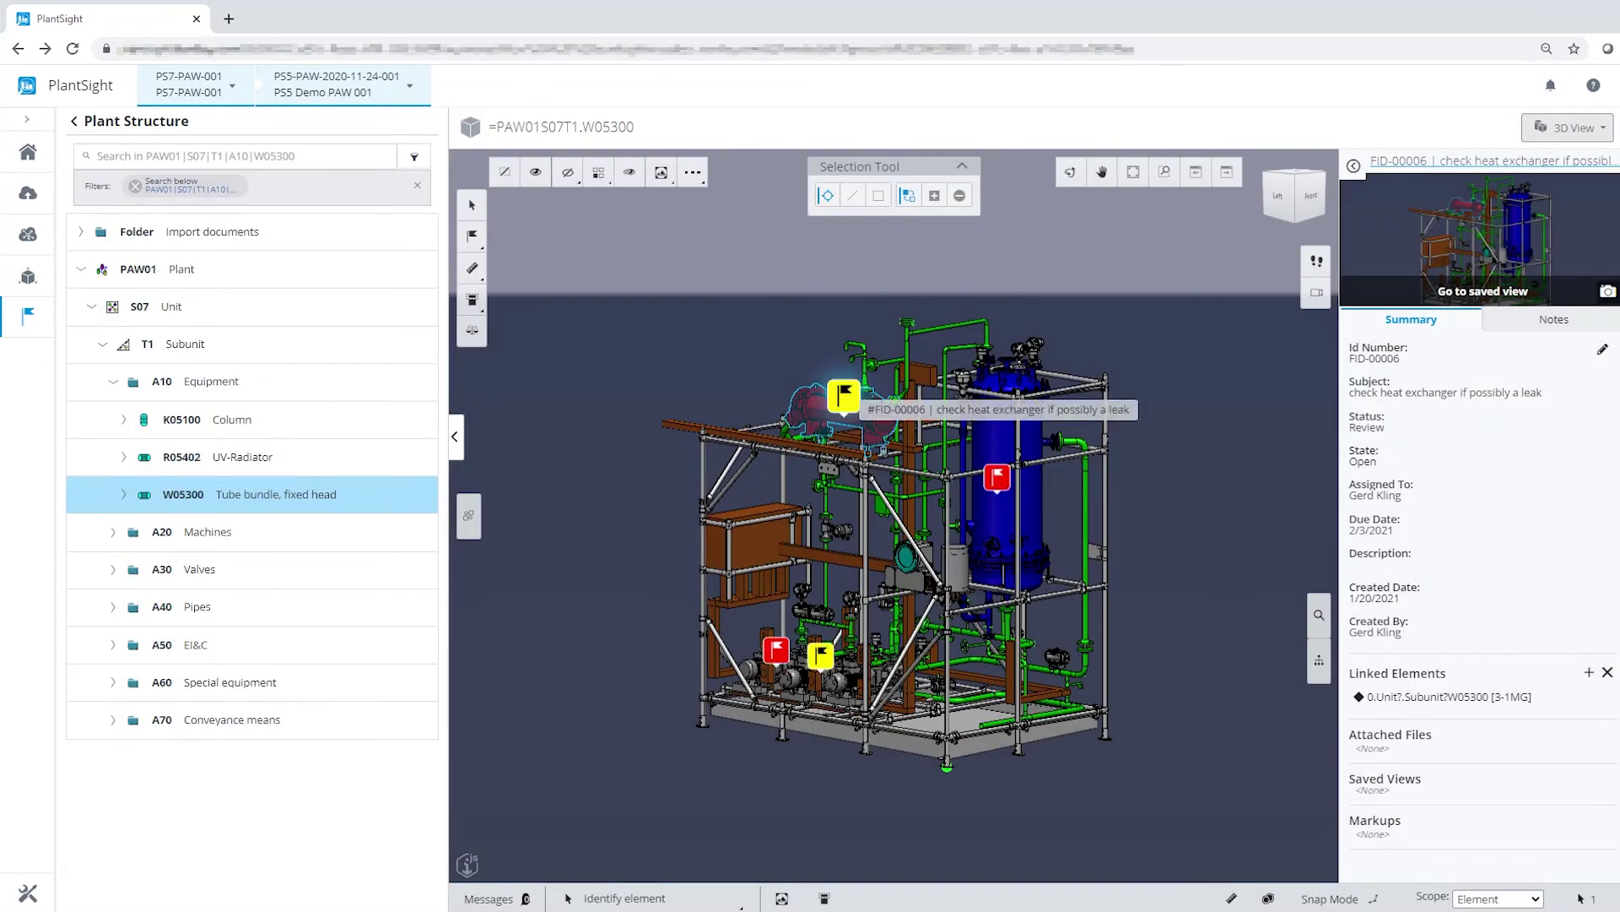
left_click(1602, 348)
scroll(877, 498, "down", 2)
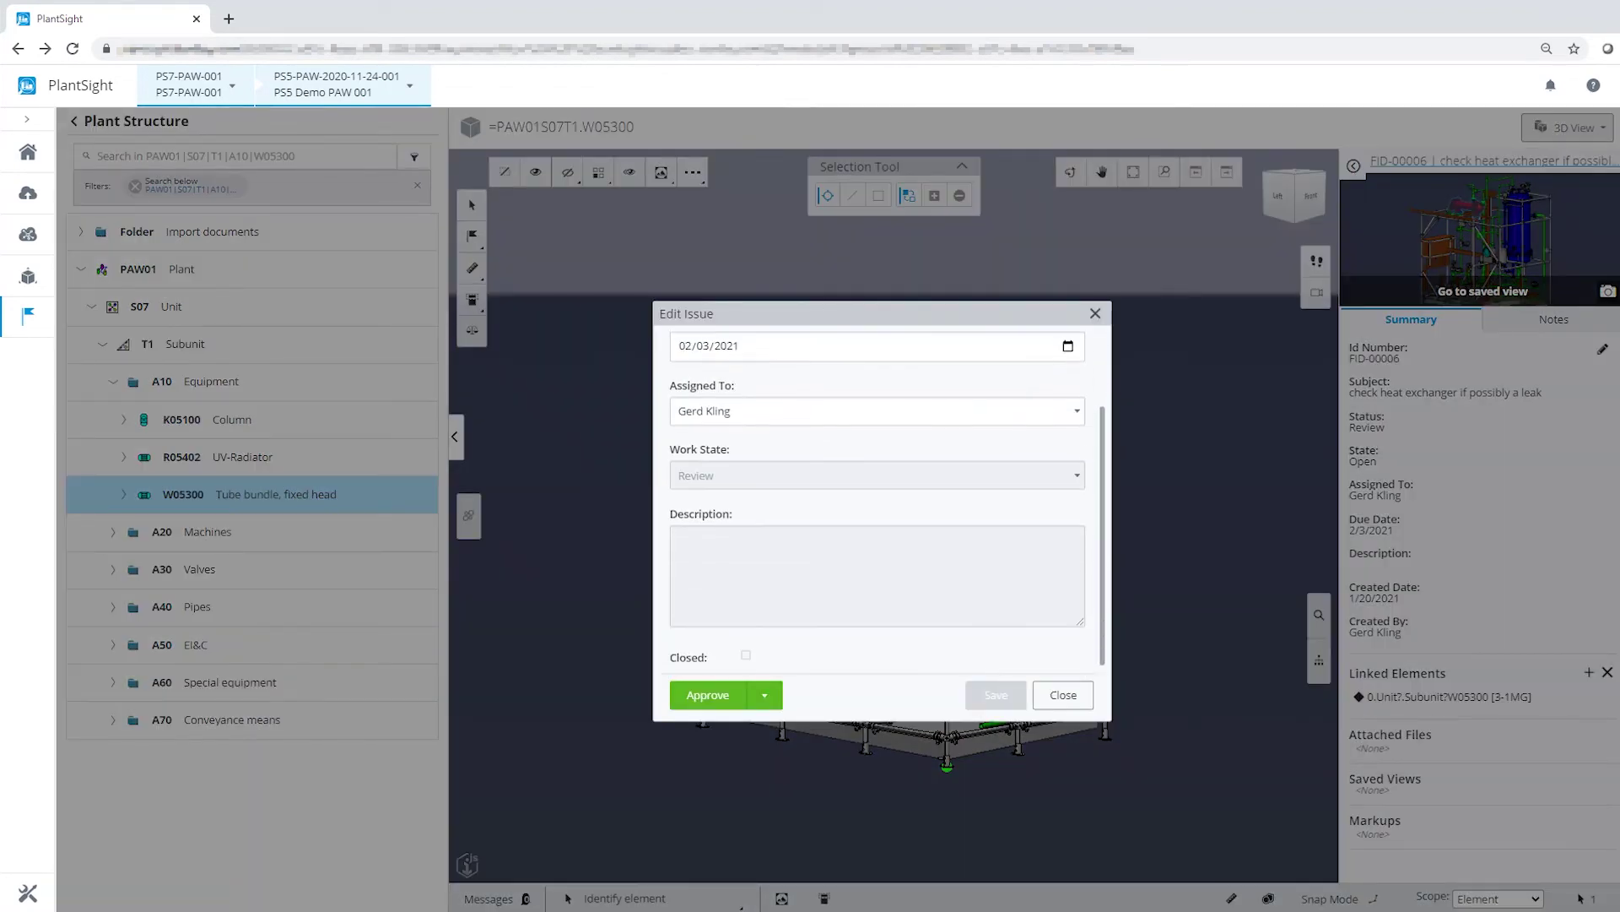
left_click(708, 695)
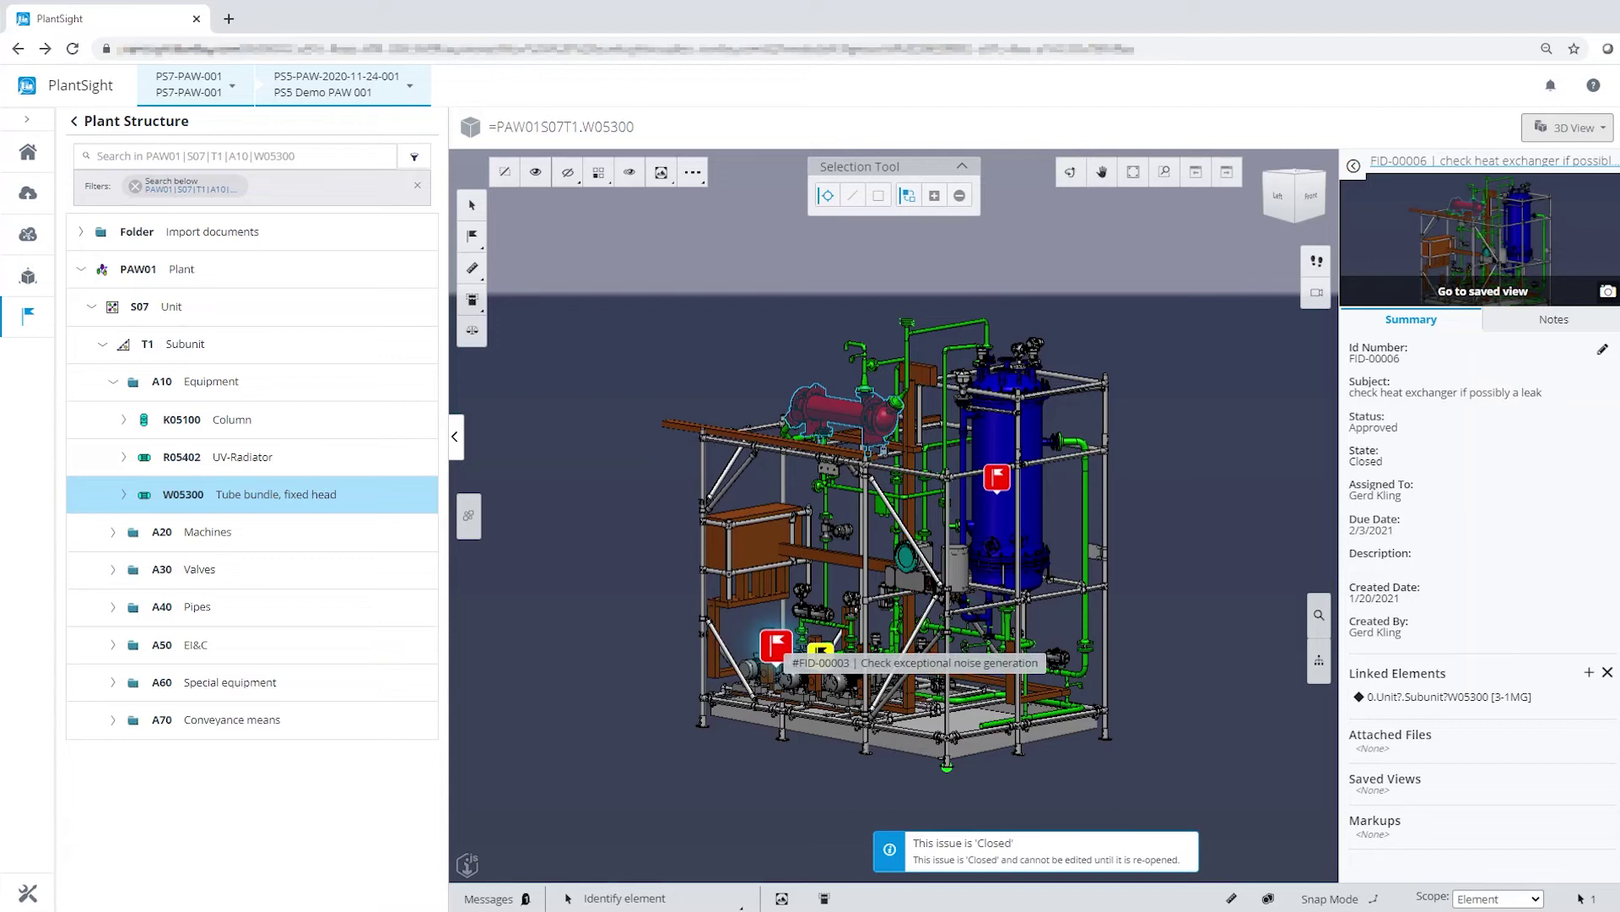
Review the issues flagged on the pumps and the blue column, including the notes of the yellow-flagged pump issue.
left_click(774, 648)
left_click(820, 654)
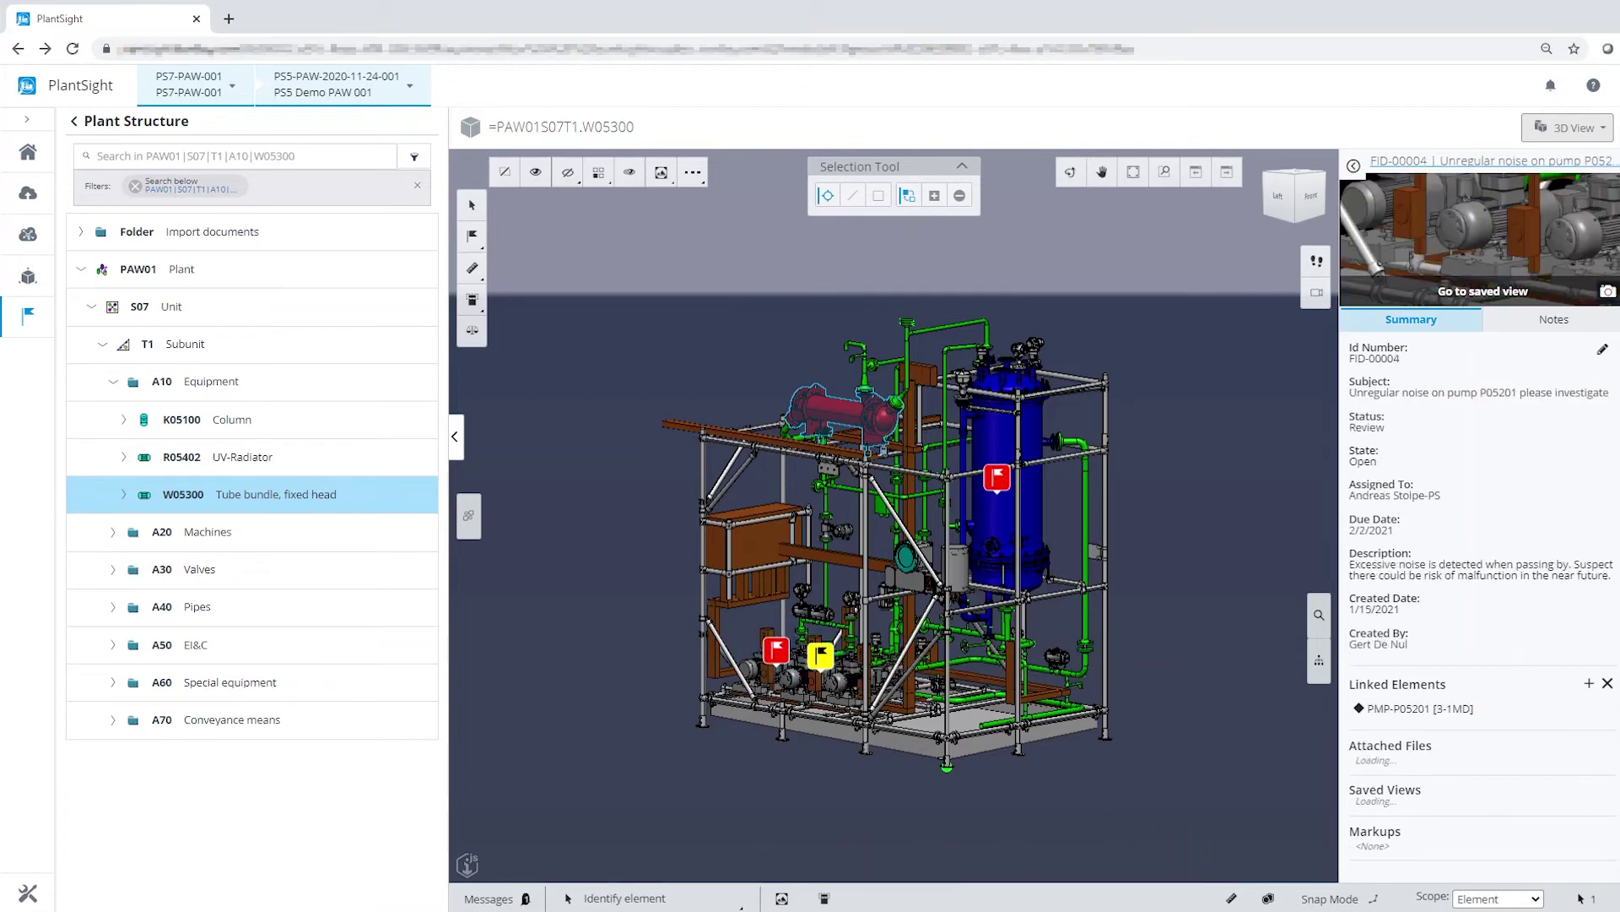
left_click(1554, 319)
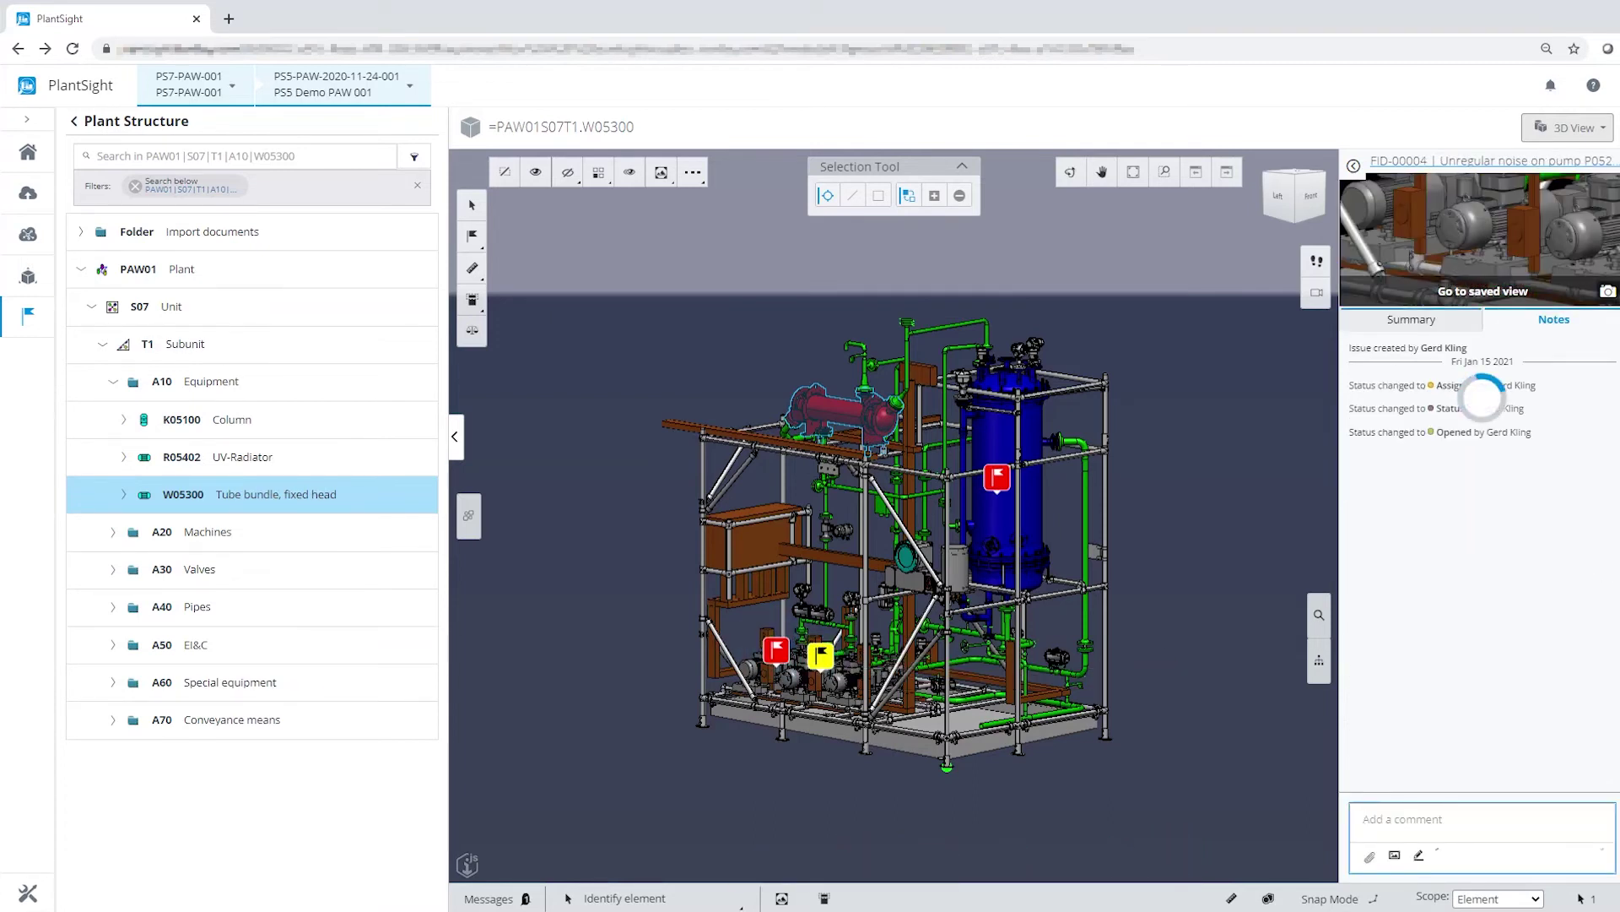
left_click(1409, 319)
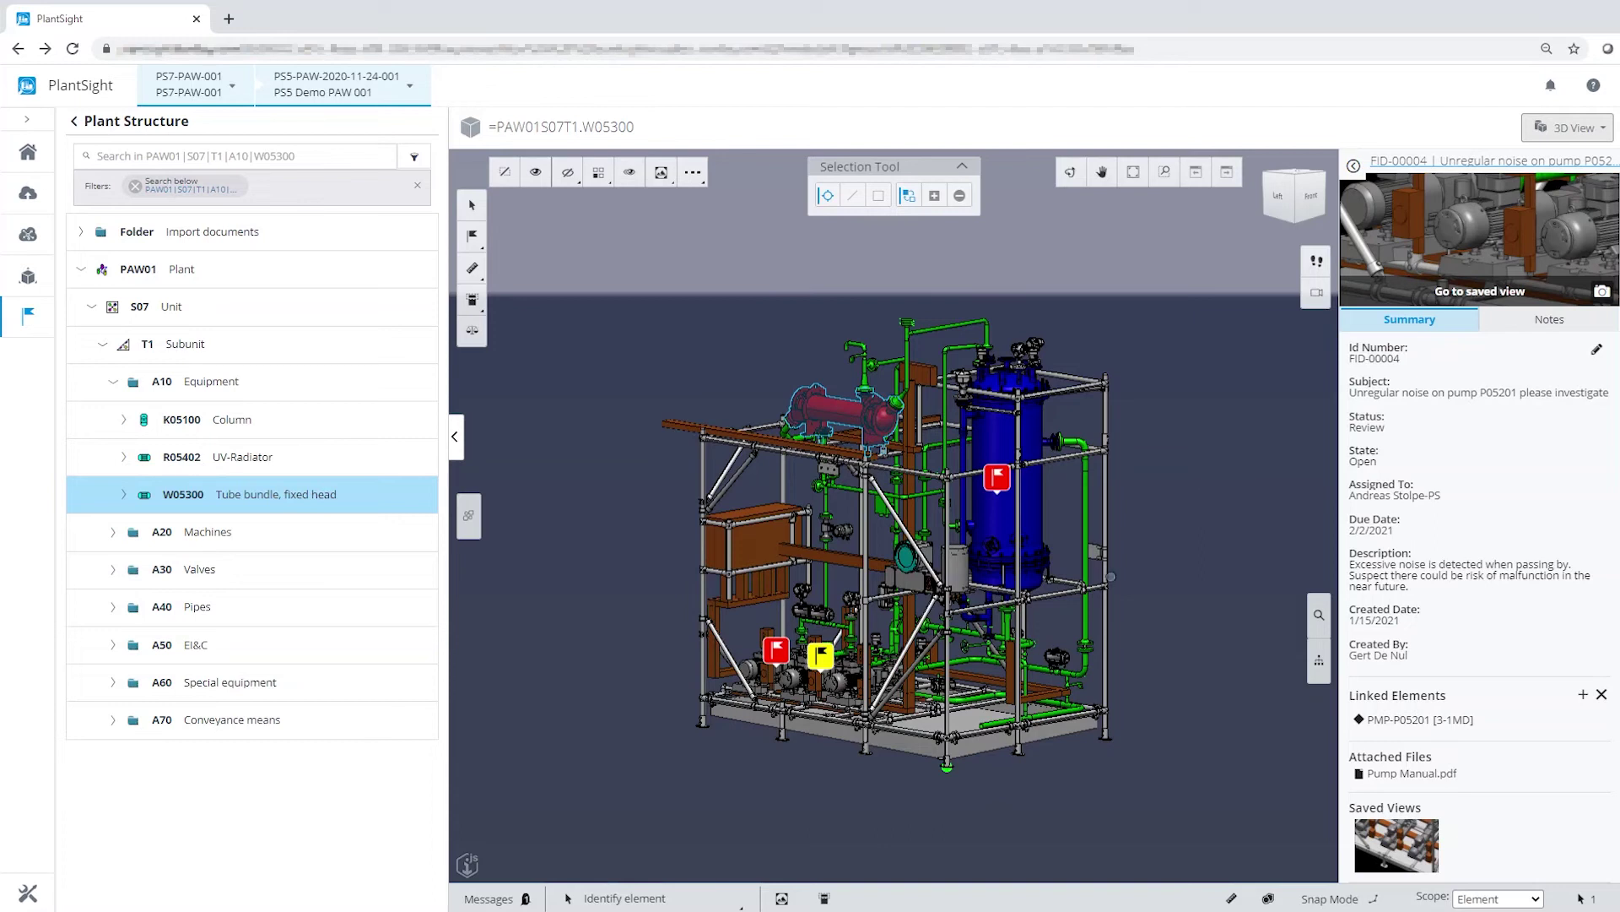
left_click(998, 477)
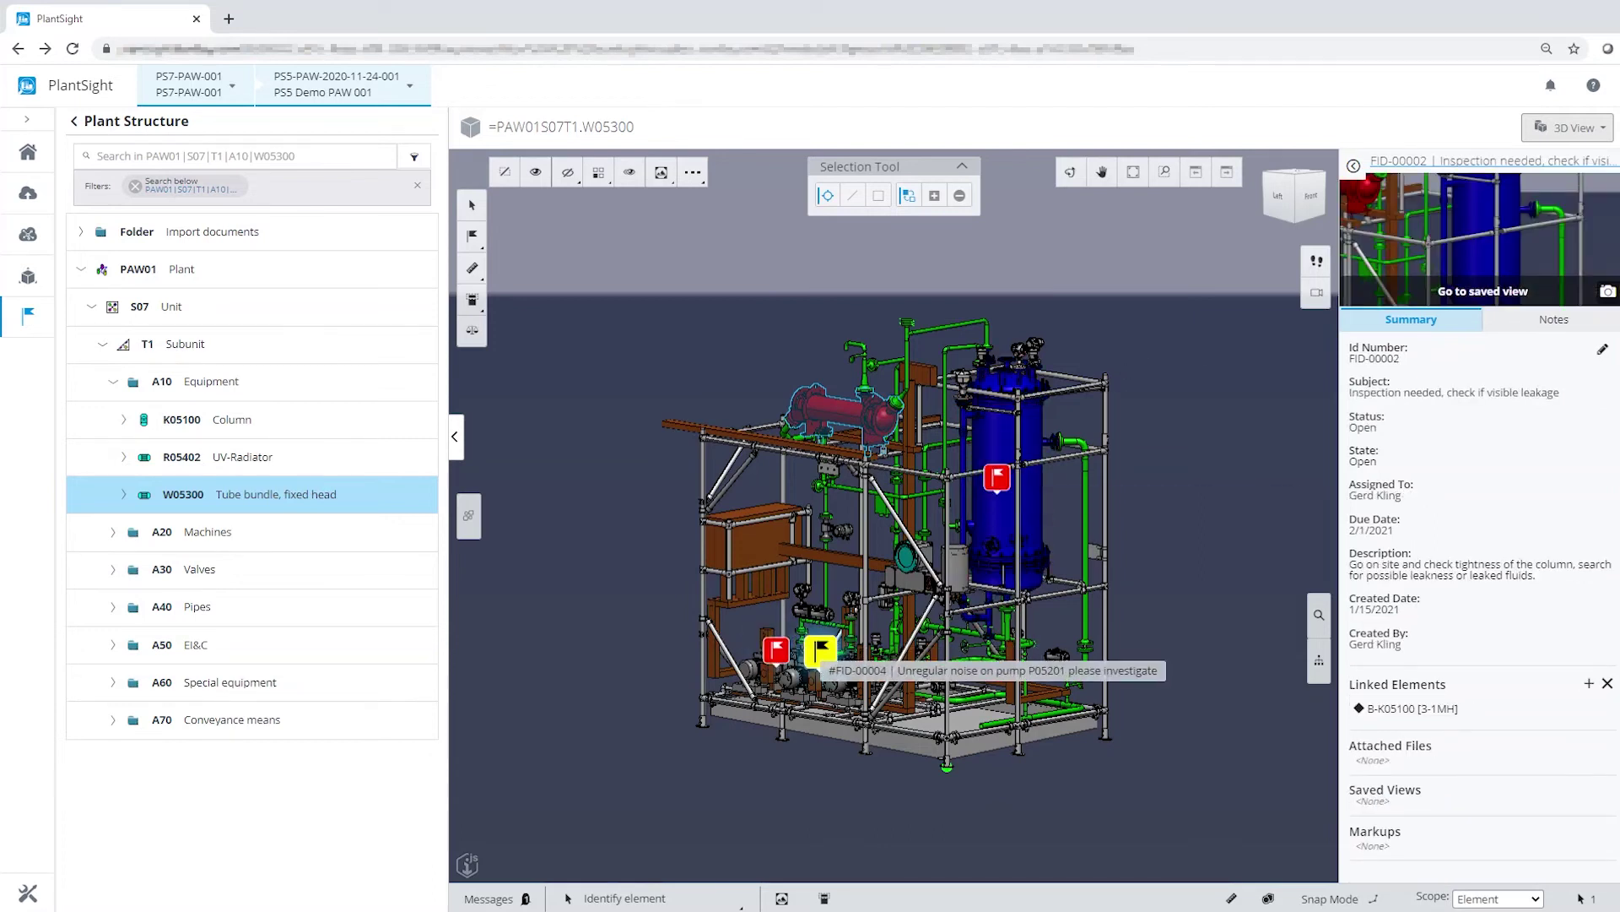
Open the Pump Manual PDF attached to the notes of the pump P05201 noise issue.
left_click(821, 650)
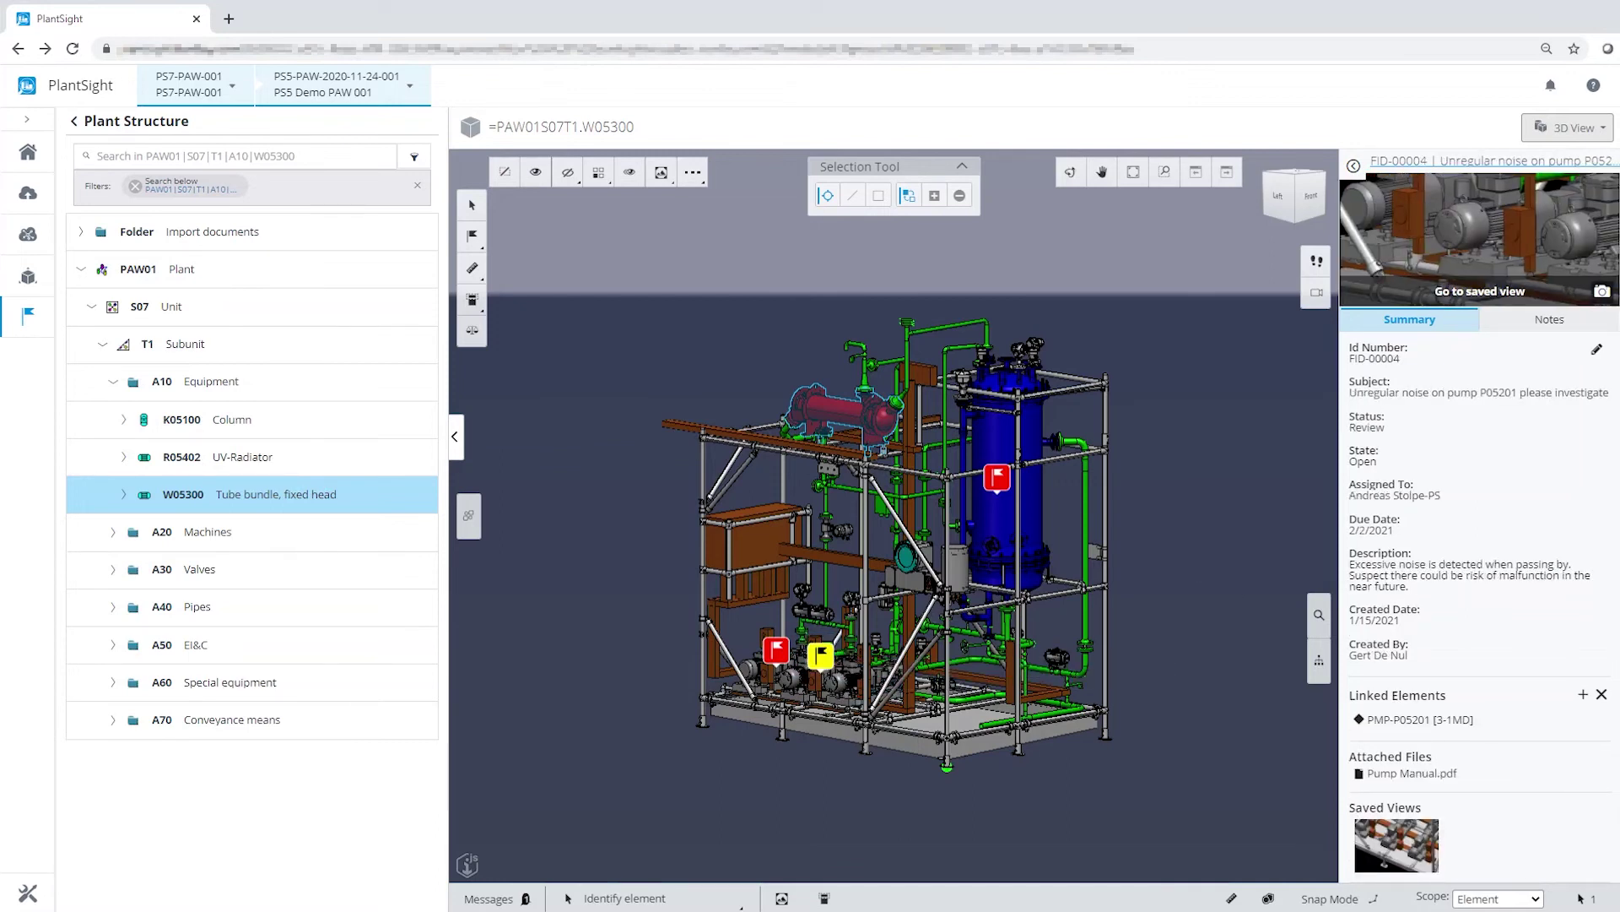
left_click(1549, 319)
left_click(1423, 512)
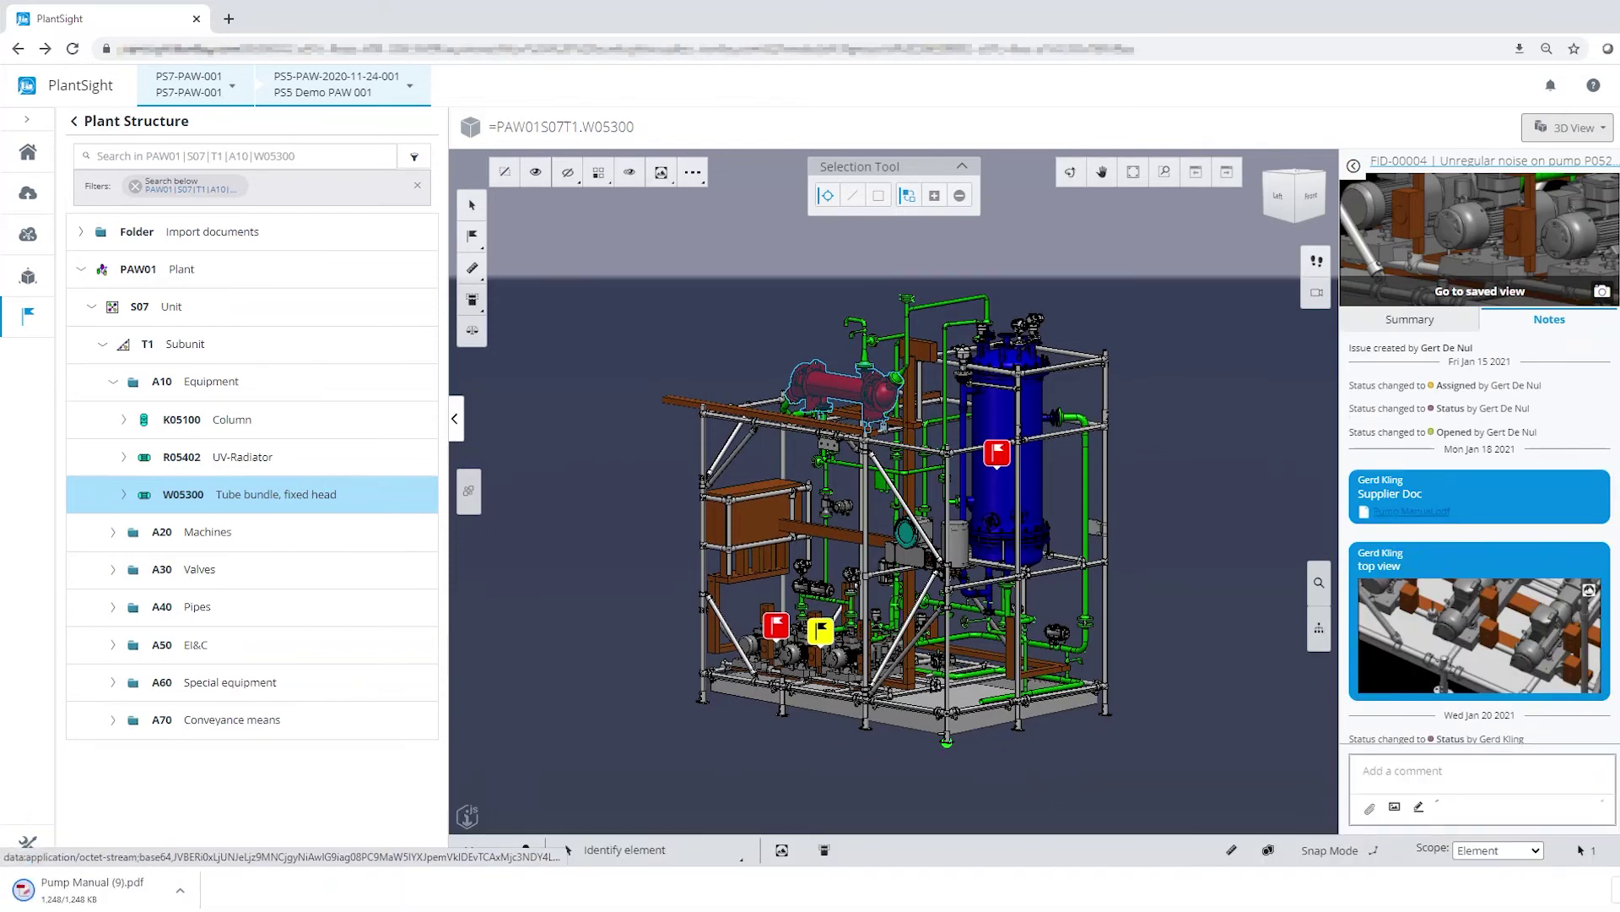
left_click(97, 889)
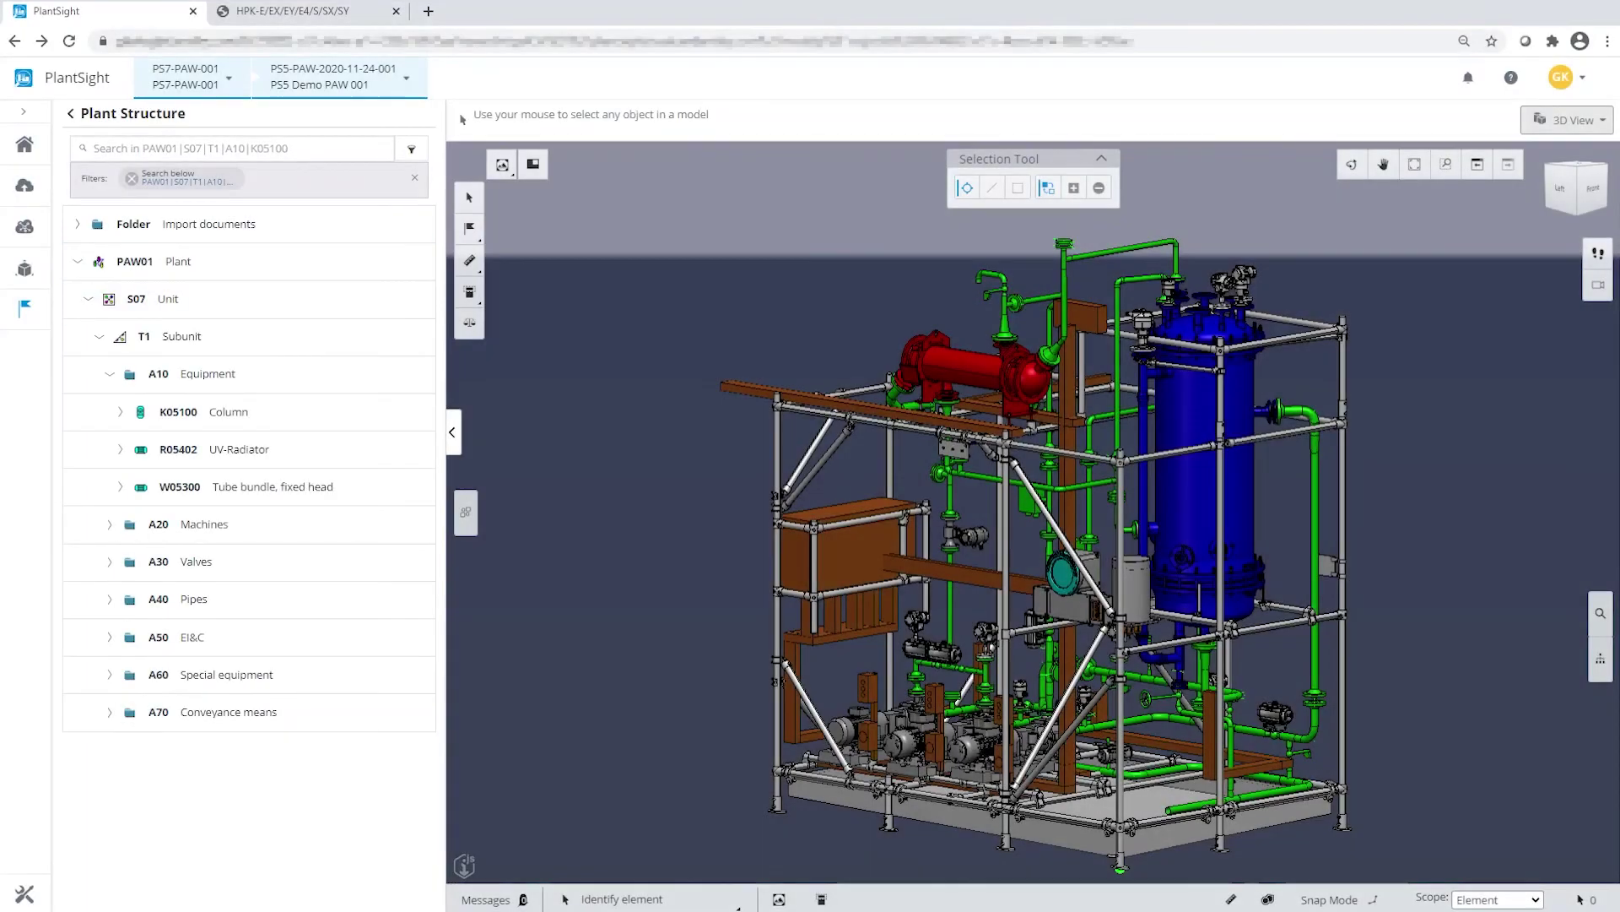
Open the issue dashboard and view the form and attachments of the heat exchanger leak issue, closing the form when done.
left_click(24, 308)
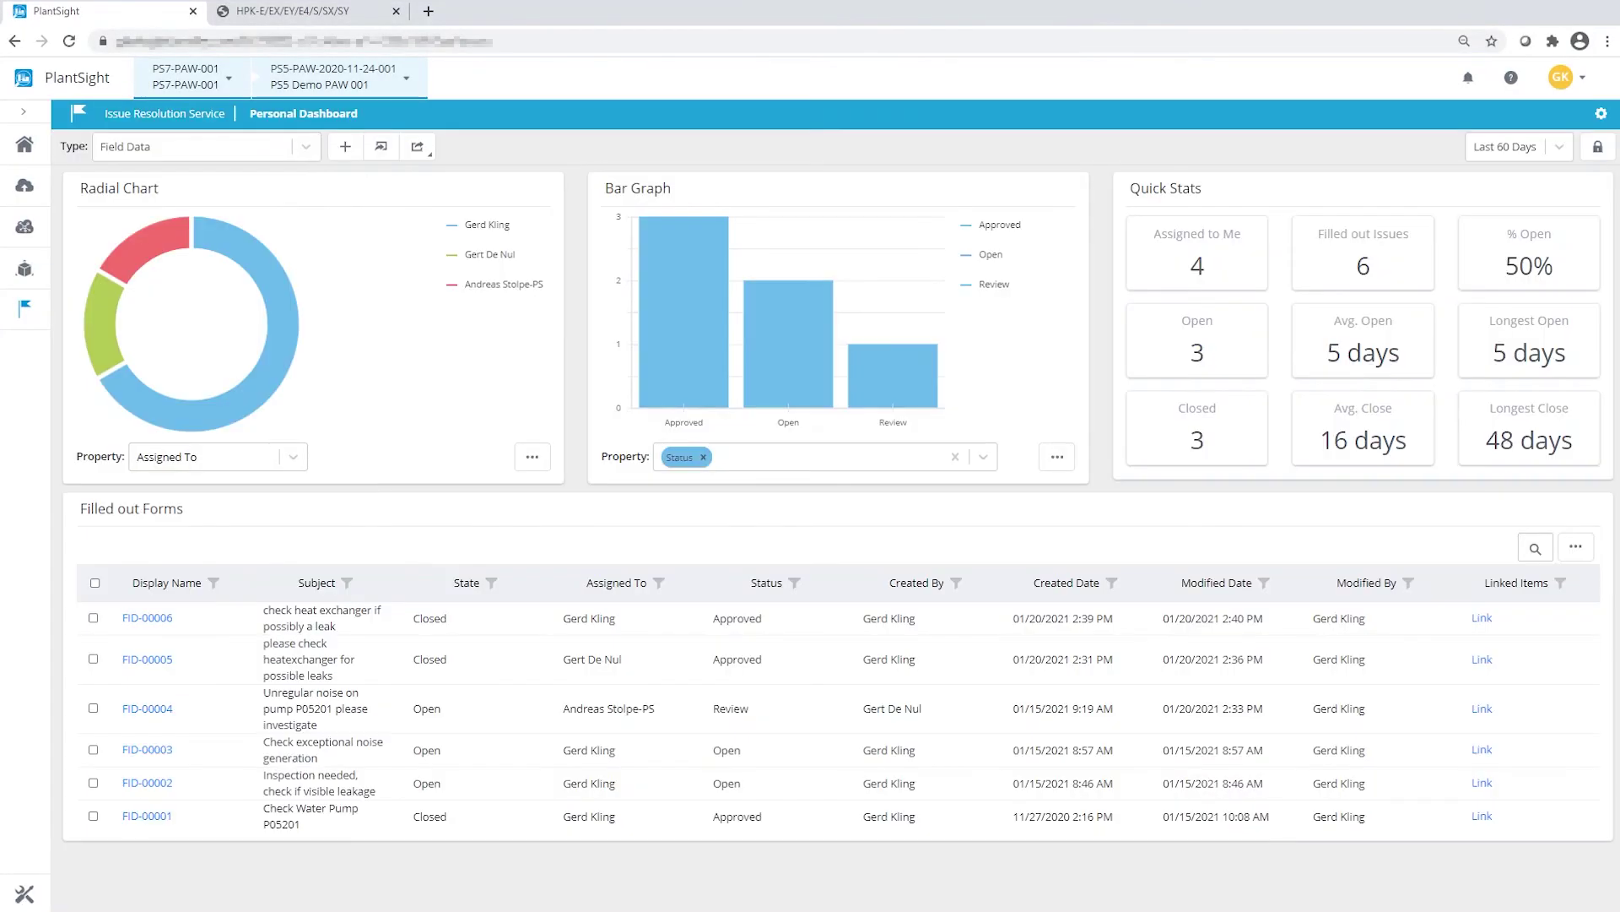
mouse_move(164, 403)
left_click(147, 618)
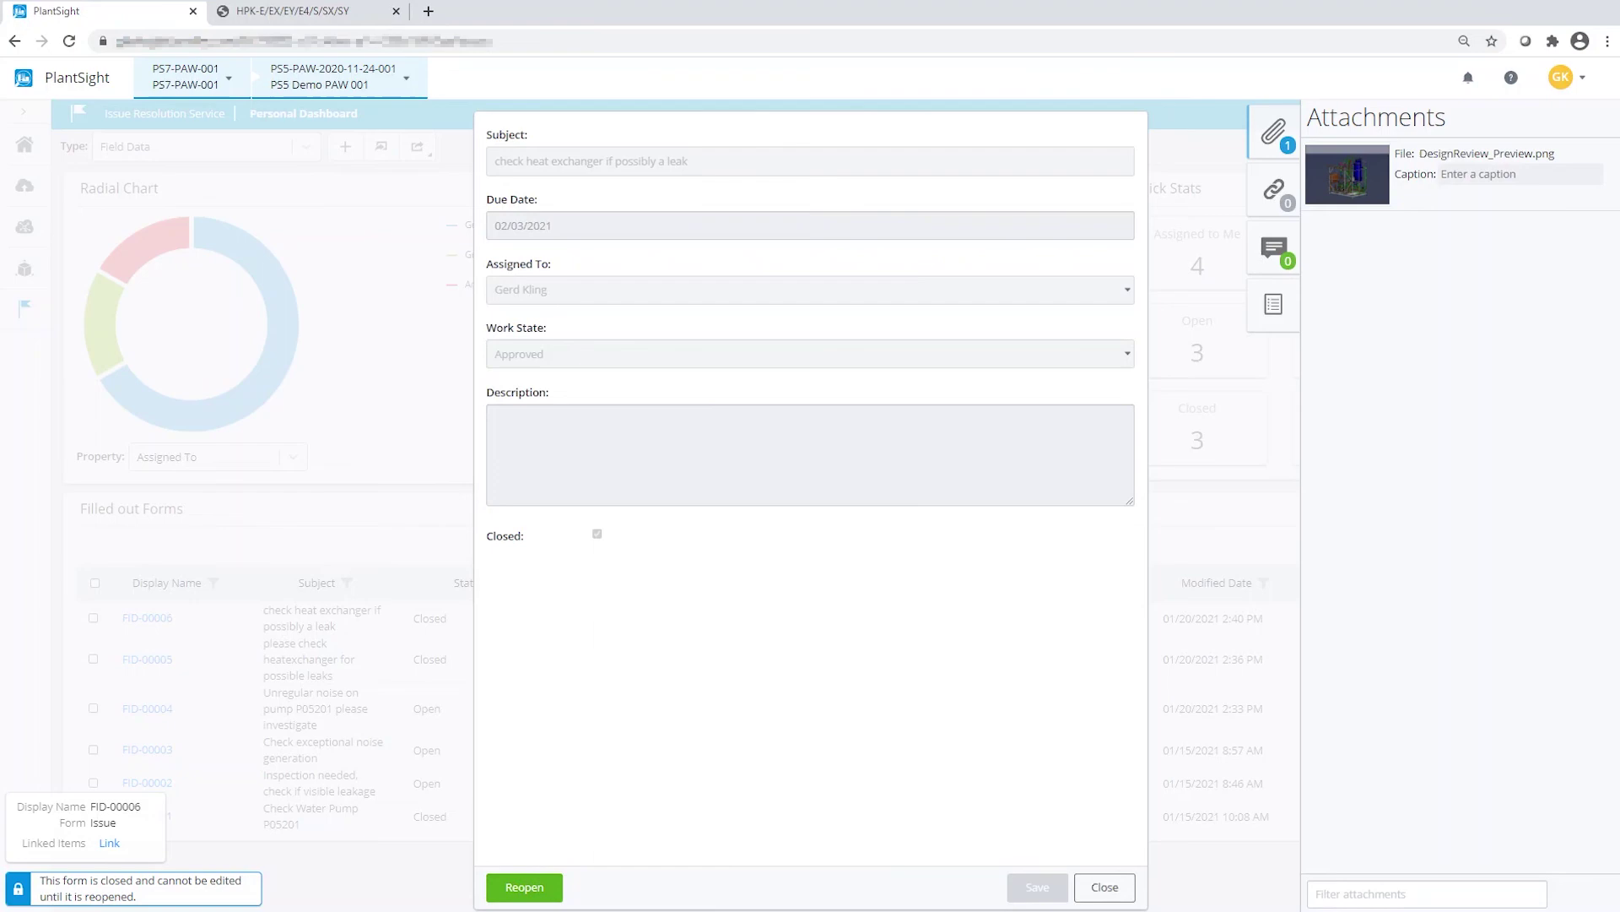
key("Escape")
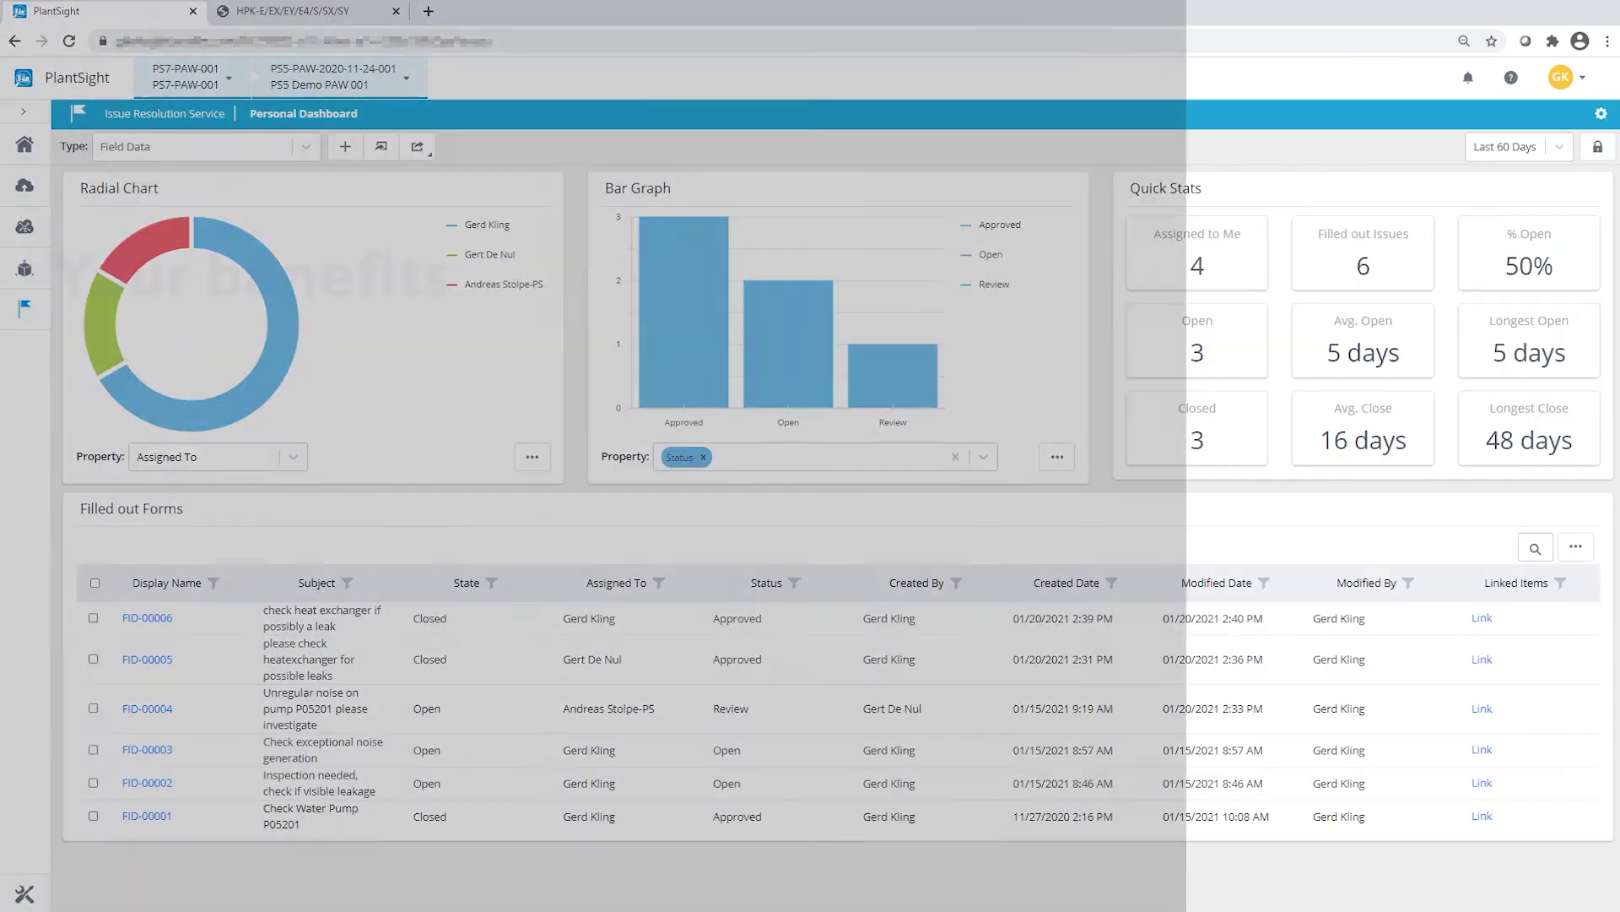